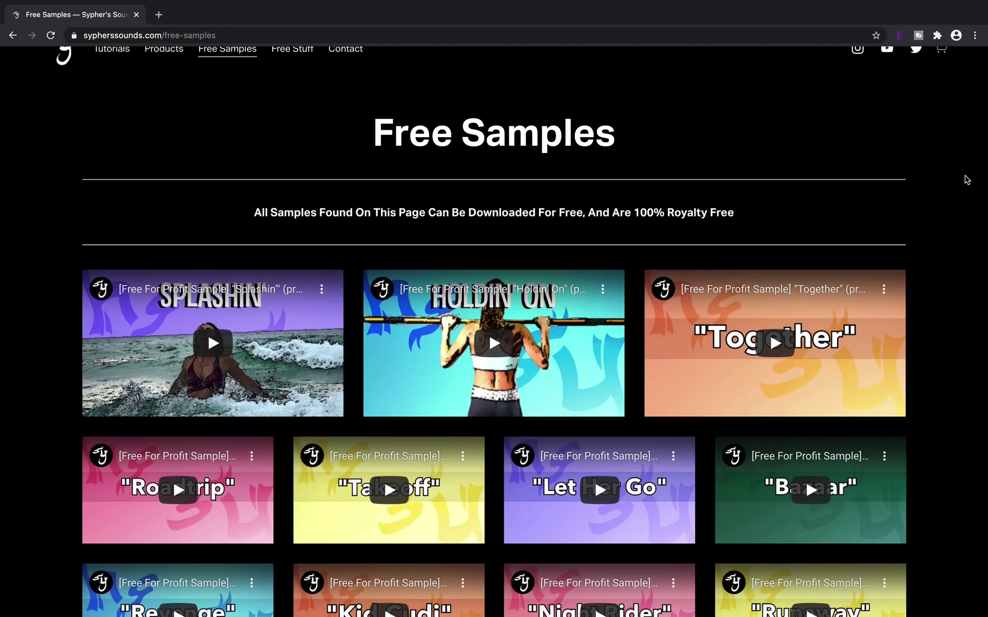
Step: Zoom the arrange view out and start playback of the Victory_Eb Natural Minor_114 sample
{"action": "scroll", "coordinate": [964, 179], "scroll_direction": "down", "scroll_amount": 3}
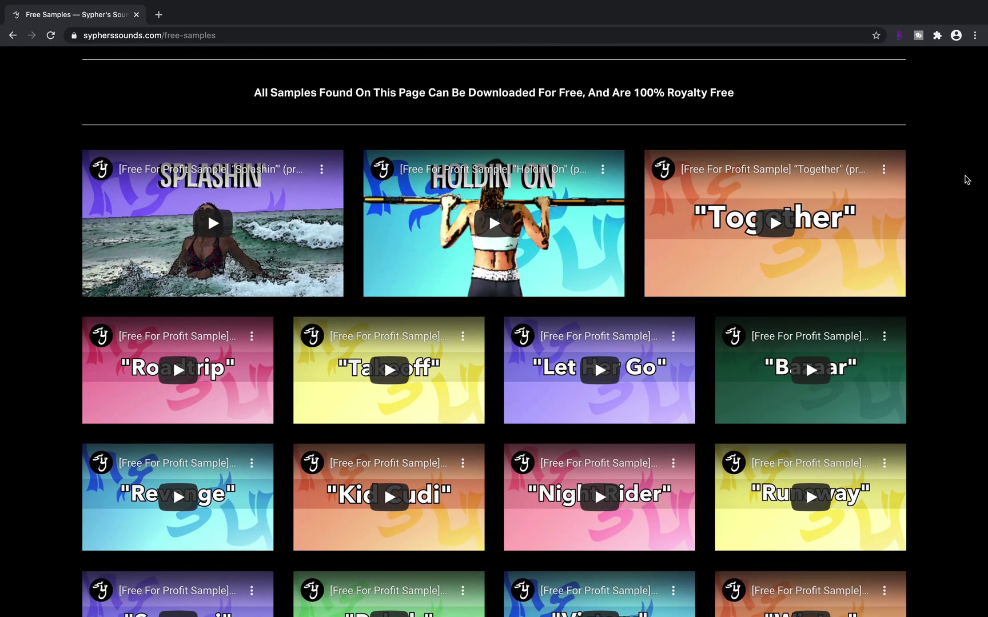
{"action": "scroll", "coordinate": [965, 179], "scroll_direction": "down", "scroll_amount": 3}
{"action": "scroll", "coordinate": [965, 179], "scroll_direction": "down", "scroll_amount": 4}
{"action": "scroll", "coordinate": [965, 179], "scroll_direction": "down", "scroll_amount": 3}
{"action": "scroll", "coordinate": [966, 179], "scroll_direction": "down", "scroll_amount": 5}
{"action": "scroll", "coordinate": [966, 179], "scroll_direction": "down", "scroll_amount": 7}
{"action": "scroll", "coordinate": [965, 179], "scroll_direction": "down", "scroll_amount": 4}
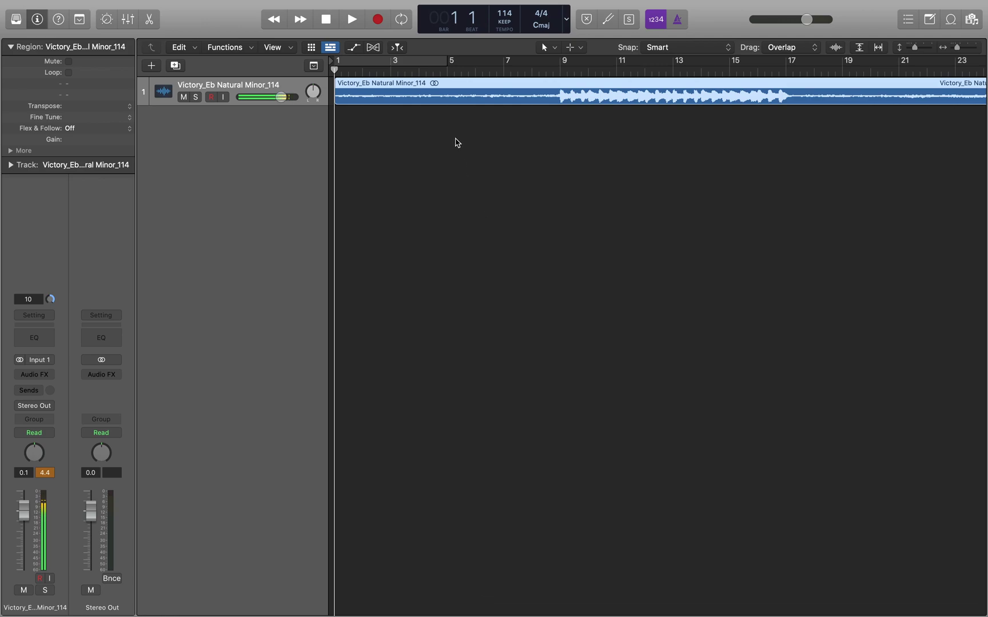
{"action": "scroll", "coordinate": [457, 143], "scroll_direction": "down", "scroll_amount": 2}
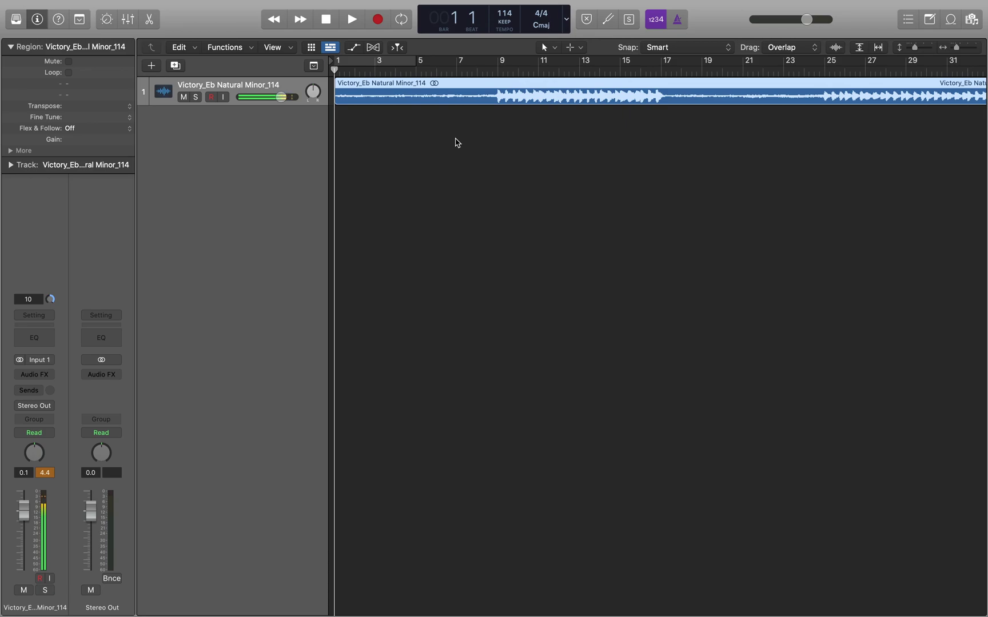
{"action": "key", "text": "space"}
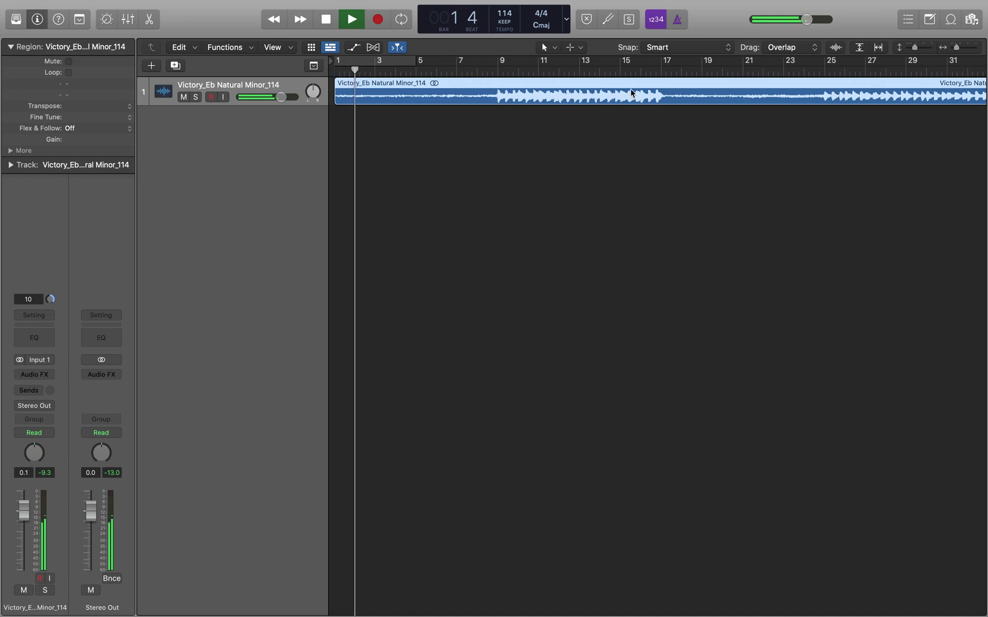
Step: Jump to bar 9, lower track 1's volume, set a cycle over bars 9–17, and stop playback
{"action": "left_click", "coordinate": [502, 70]}
{"action": "left_click_drag", "start_coordinate": [282, 97], "coordinate": [266, 97]}
{"action": "left_click_drag", "start_coordinate": [662, 61], "coordinate": [501, 70]}
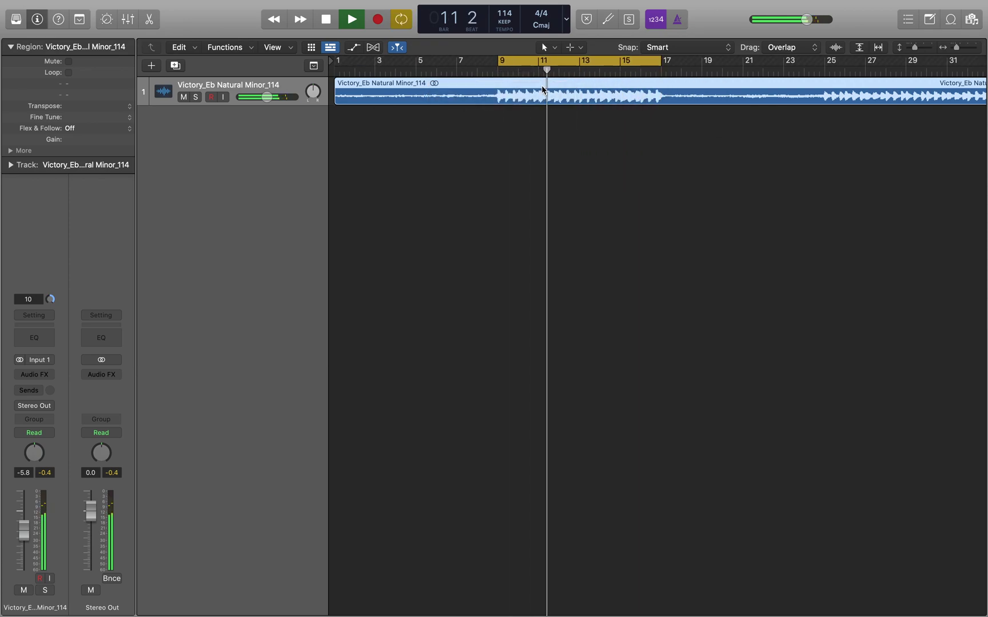
{"action": "key", "text": "space"}
Step: Split the region by locators and bounce bars 9–17 in place to a new track
{"action": "right_click", "coordinate": [543, 94]}
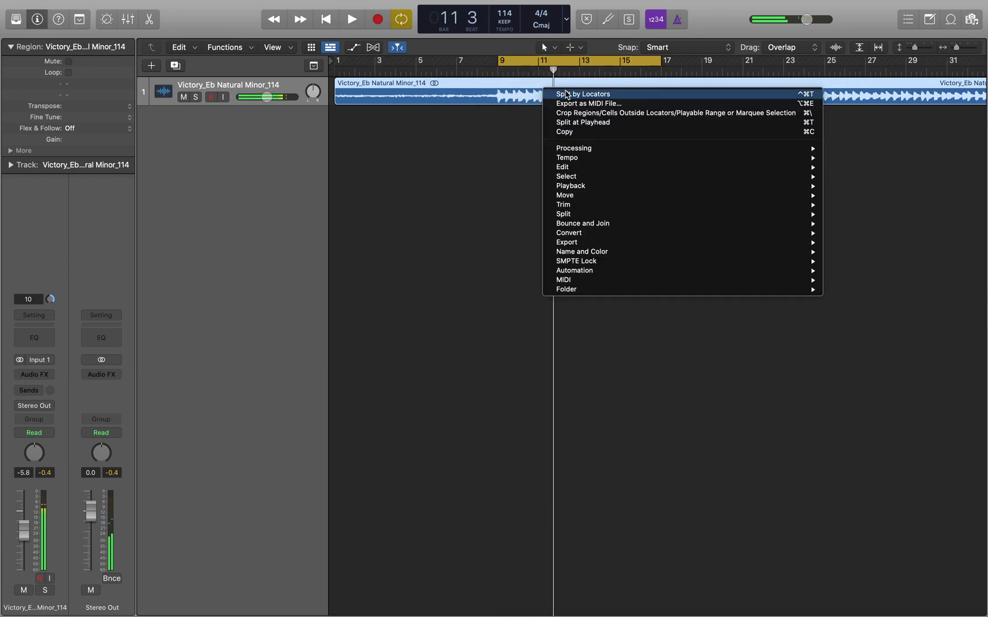
{"action": "left_click", "coordinate": [573, 95]}
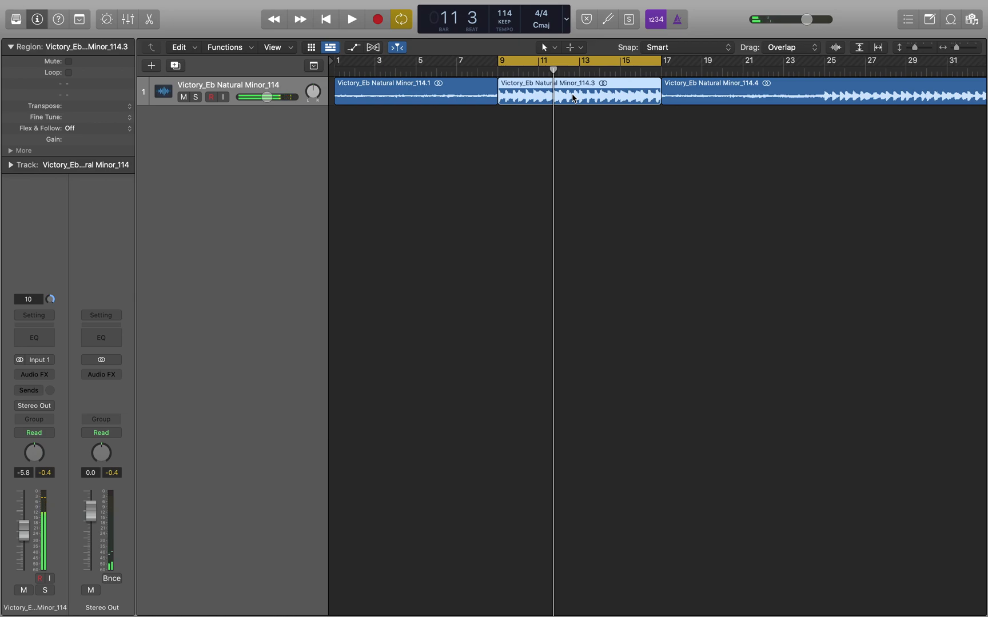
{"action": "key", "text": "ctrl+b"}
{"action": "key", "text": "Return"}
{"action": "left_click", "coordinate": [588, 114]}
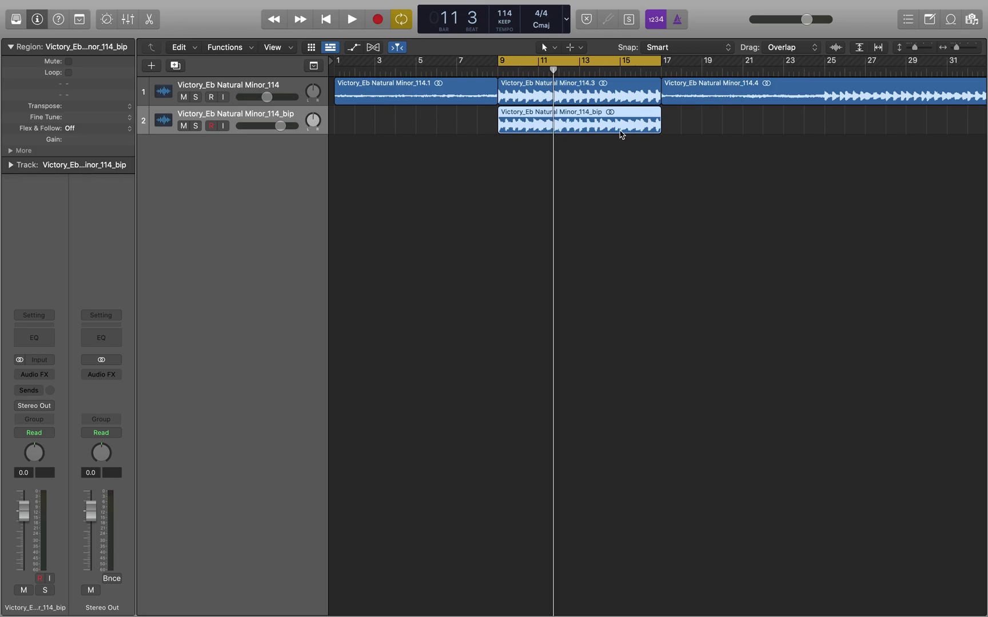
Step: Move the bip region to bar 1, cycle bars 1–9, set track 2 to -7.0 dB, mute tracks, and drag the region into empty space
{"action": "left_click_drag", "start_coordinate": [606, 124], "coordinate": [420, 115]}
{"action": "left_click_drag", "start_coordinate": [530, 60], "coordinate": [307, 86]}
{"action": "left_click_drag", "start_coordinate": [275, 125], "coordinate": [264, 126]}
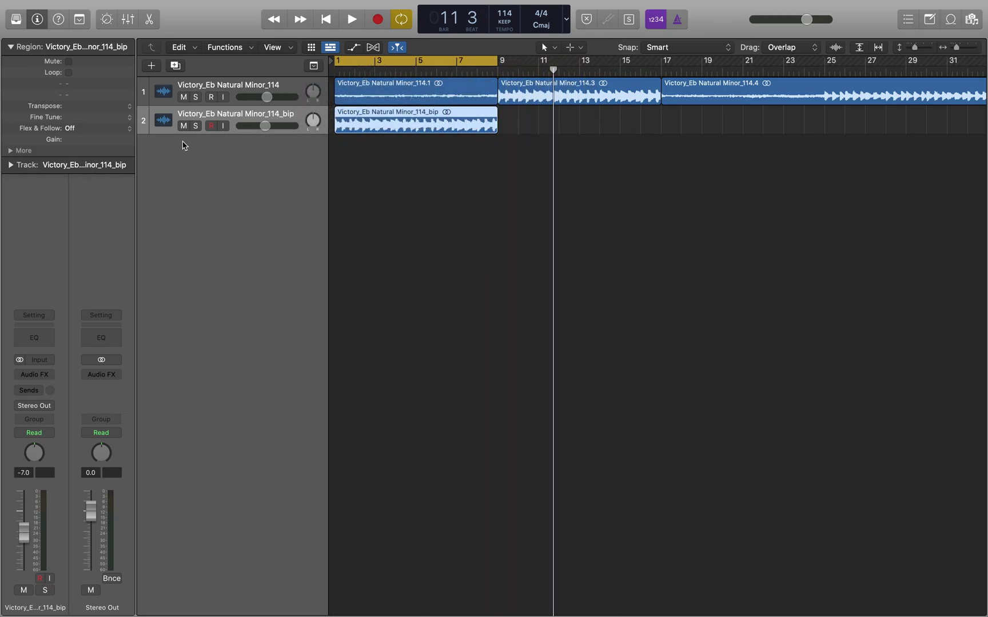
{"action": "left_click_drag", "start_coordinate": [182, 98], "coordinate": [183, 123]}
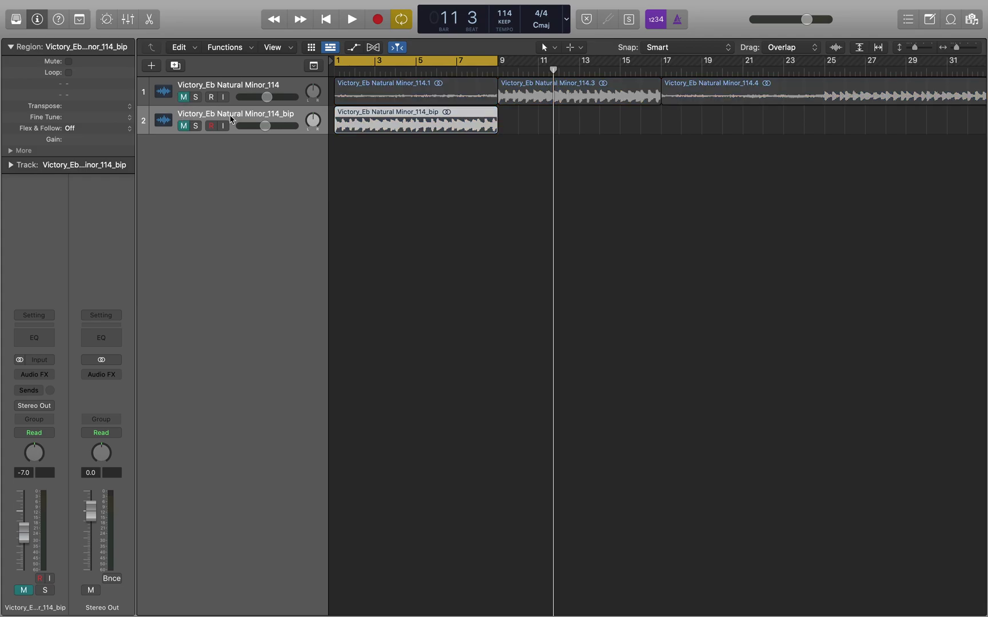
{"action": "left_click_drag", "start_coordinate": [404, 121], "coordinate": [377, 164]}
{"action": "left_click_drag", "start_coordinate": [317, 182], "coordinate": [242, 181]}
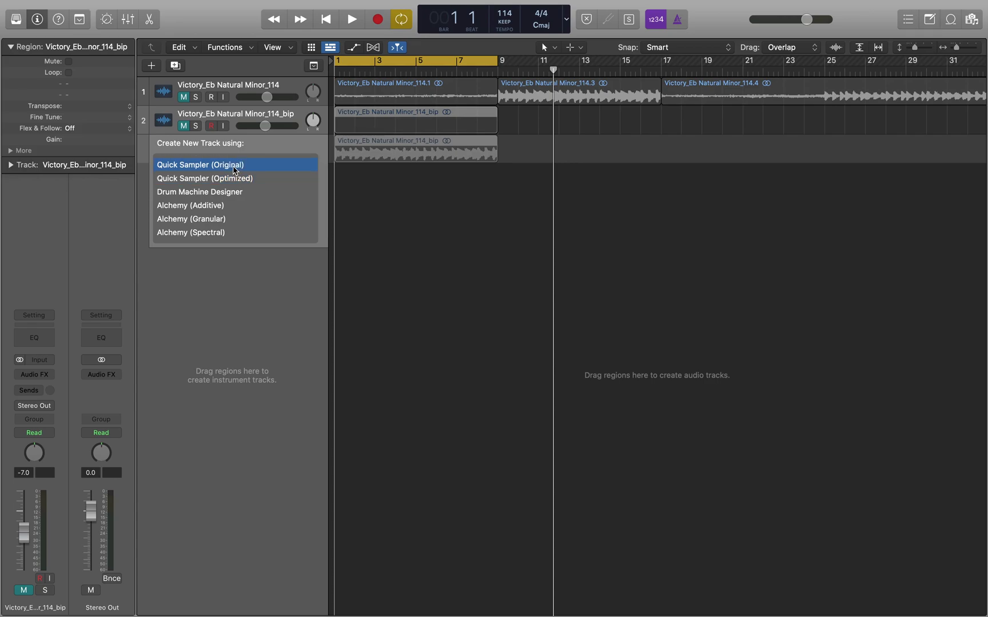
Step: Create Quick Sampler track 3 from the bip region, set its volume to -7.6 dB, and choose Classic mode
{"action": "key", "text": "Escape"}
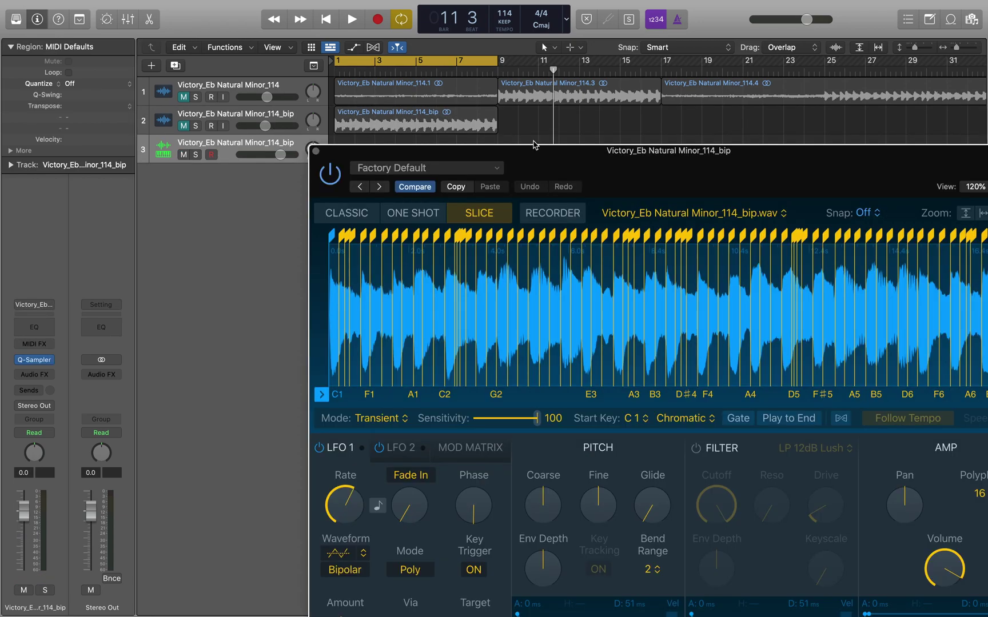
{"action": "left_click_drag", "start_coordinate": [595, 172], "coordinate": [590, 96]}
{"action": "left_click_drag", "start_coordinate": [280, 155], "coordinate": [259, 154]}
{"action": "left_click_drag", "start_coordinate": [677, 96], "coordinate": [616, 69]}
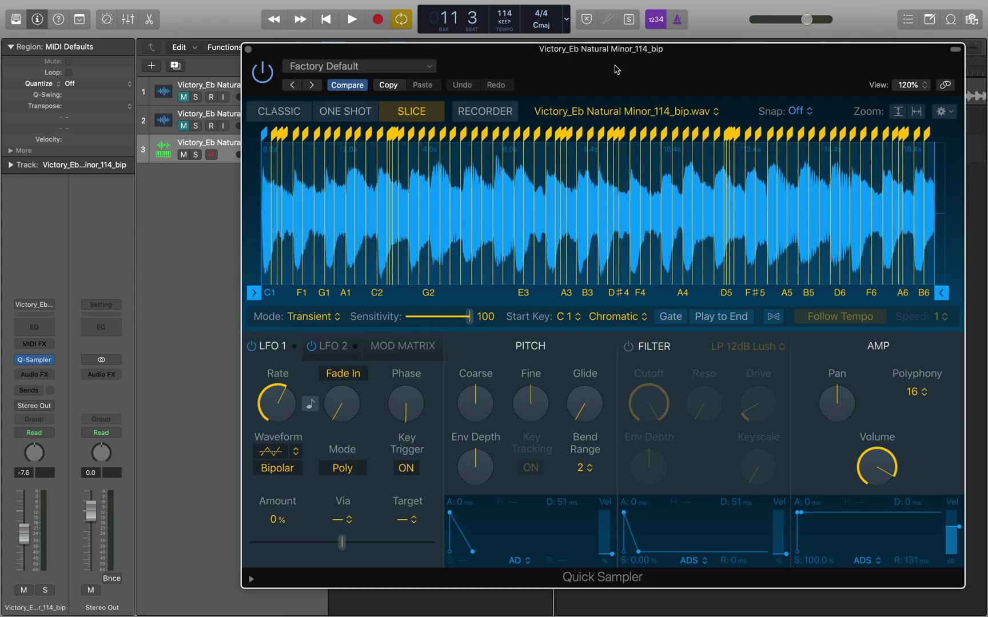
{"action": "left_click", "coordinate": [301, 109]}
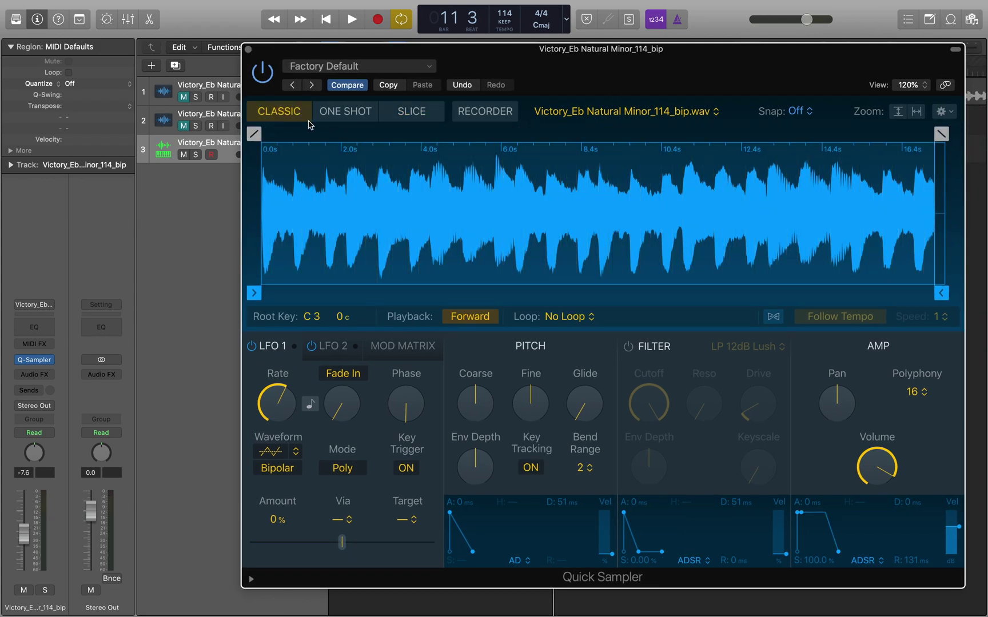
Step: Play the whole bip sample from three notes on Musical Typing, then switch Quick Sampler to Slice mode
{"action": "key", "text": "super+k"}
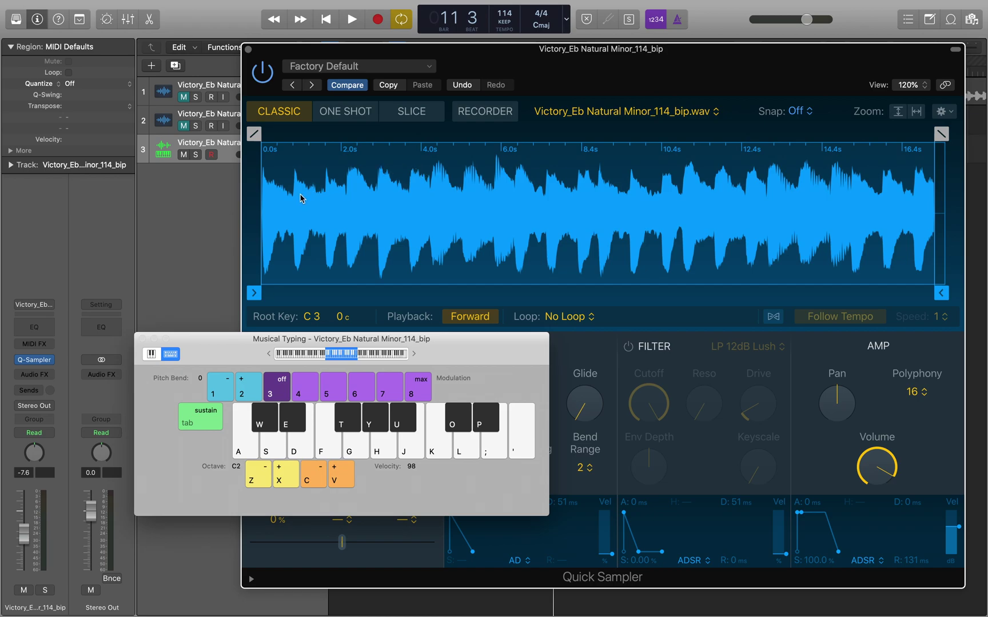
{"action": "left_click", "coordinate": [353, 448]}
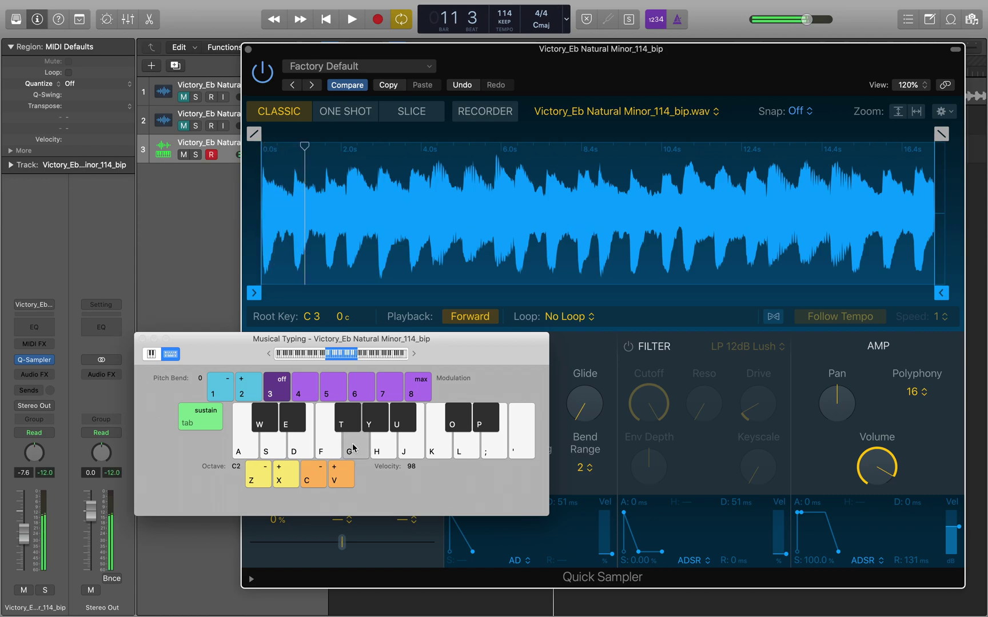
{"action": "left_click", "coordinate": [446, 447]}
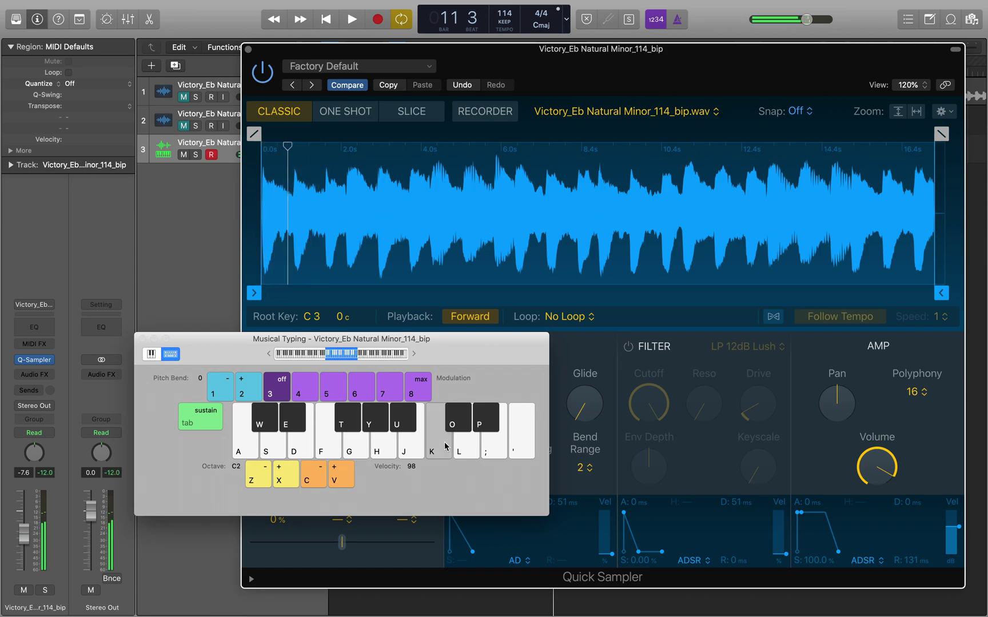
{"action": "left_click", "coordinate": [526, 442]}
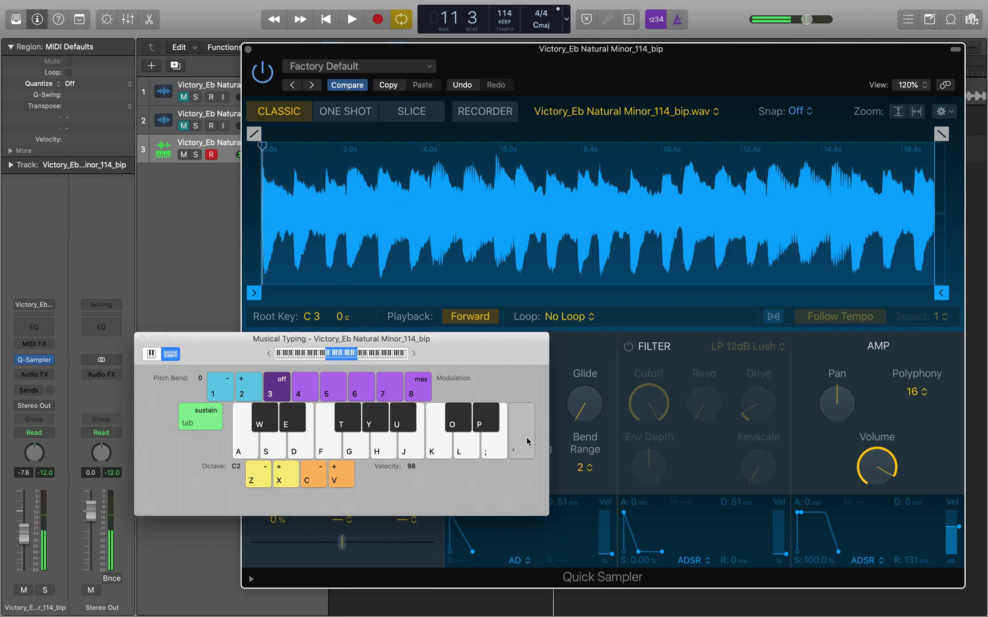
{"action": "left_click", "coordinate": [414, 106]}
{"action": "left_click", "coordinate": [415, 108]}
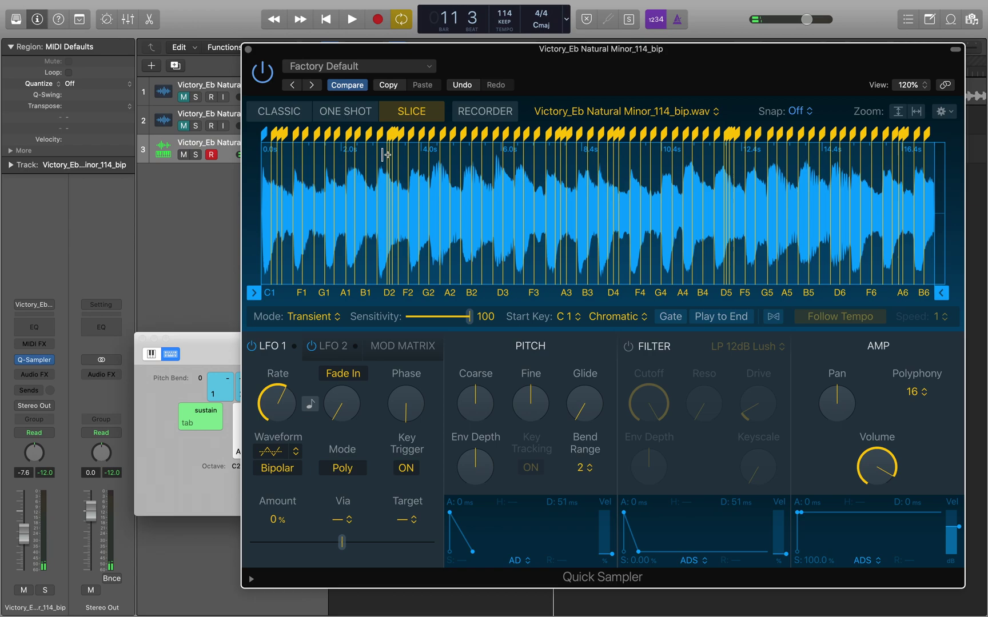
Step: Audition several transient slices on the musical keyboard and select the C2 slice marker
{"action": "left_click", "coordinate": [220, 339]}
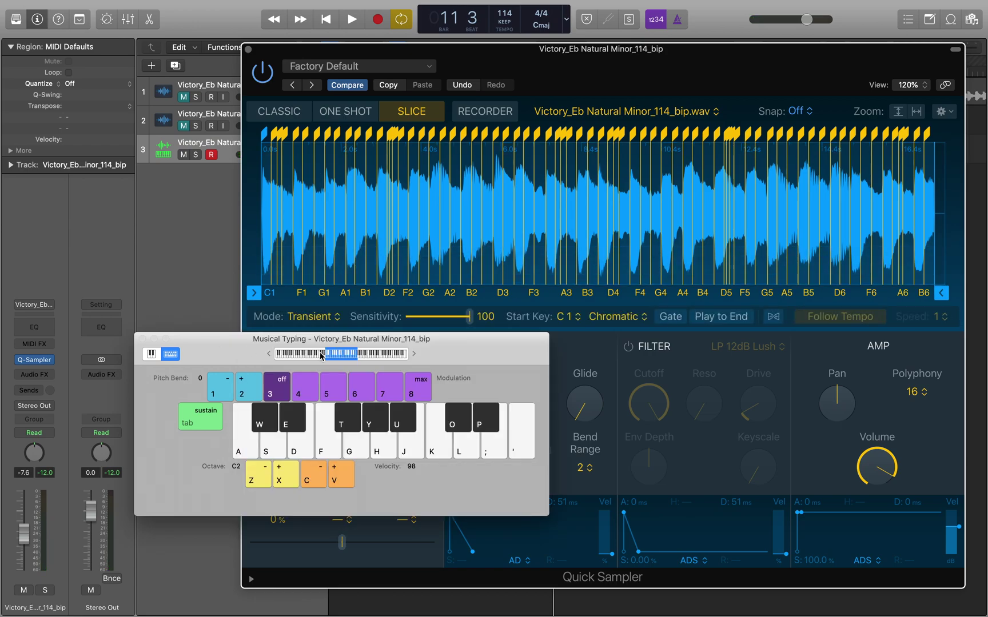
{"action": "key", "text": "a"}
{"action": "key", "text": "g"}
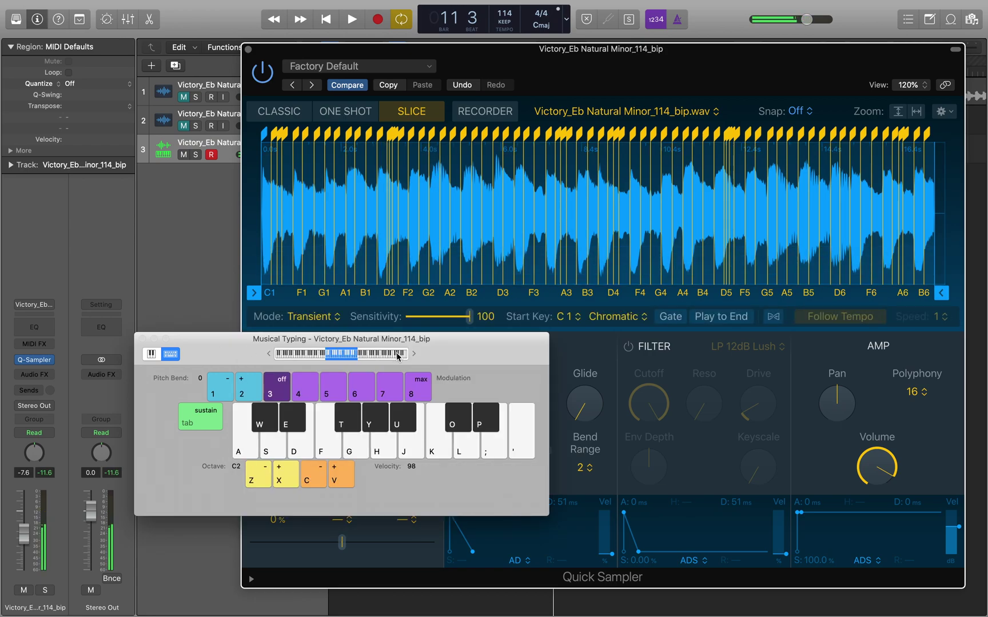
{"action": "key", "text": "j"}
{"action": "key", "text": "d"}
{"action": "left_click", "coordinate": [375, 207]}
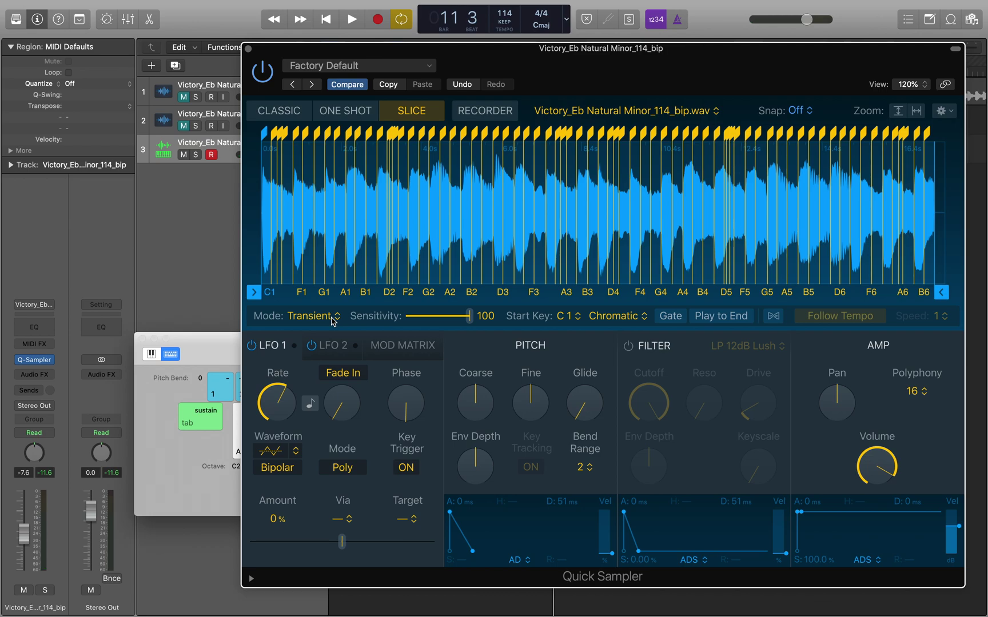
Step: Change the slicing mode to Beat and set the division to 1
{"action": "left_click", "coordinate": [331, 321]}
{"action": "left_click", "coordinate": [328, 334]}
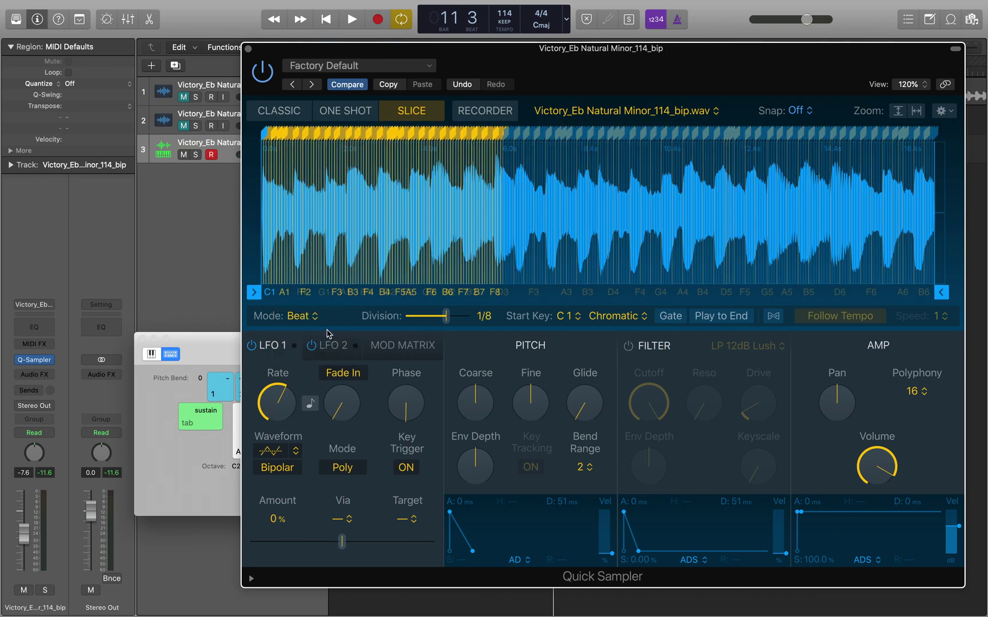
{"action": "left_click_drag", "start_coordinate": [445, 317], "coordinate": [417, 320]}
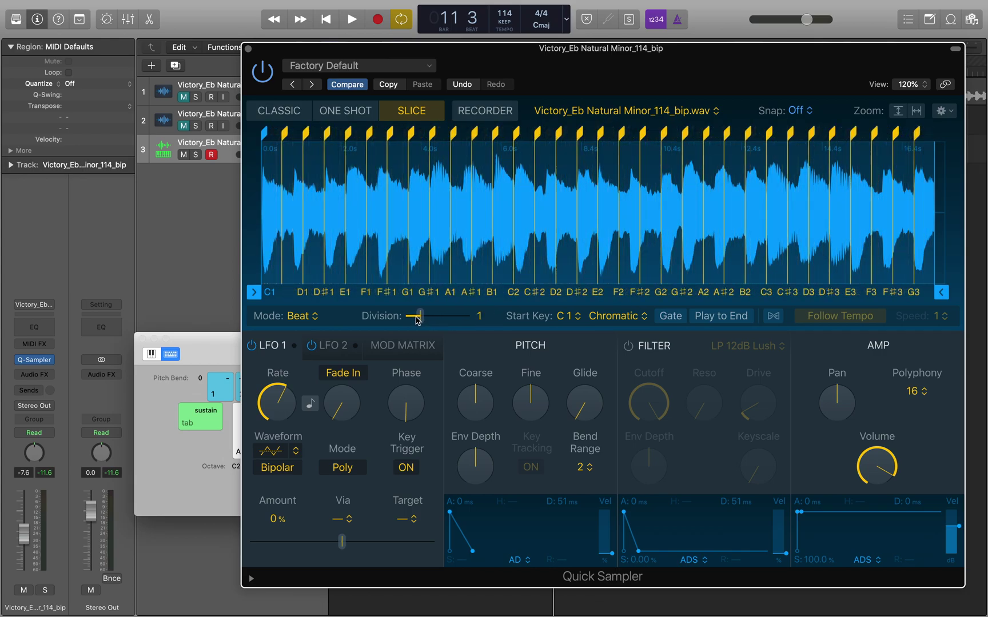
Step: Audition the beat slices F2, G2 and C2, then C1, F1 and G1 an octave lower
{"action": "left_click", "coordinate": [207, 347]}
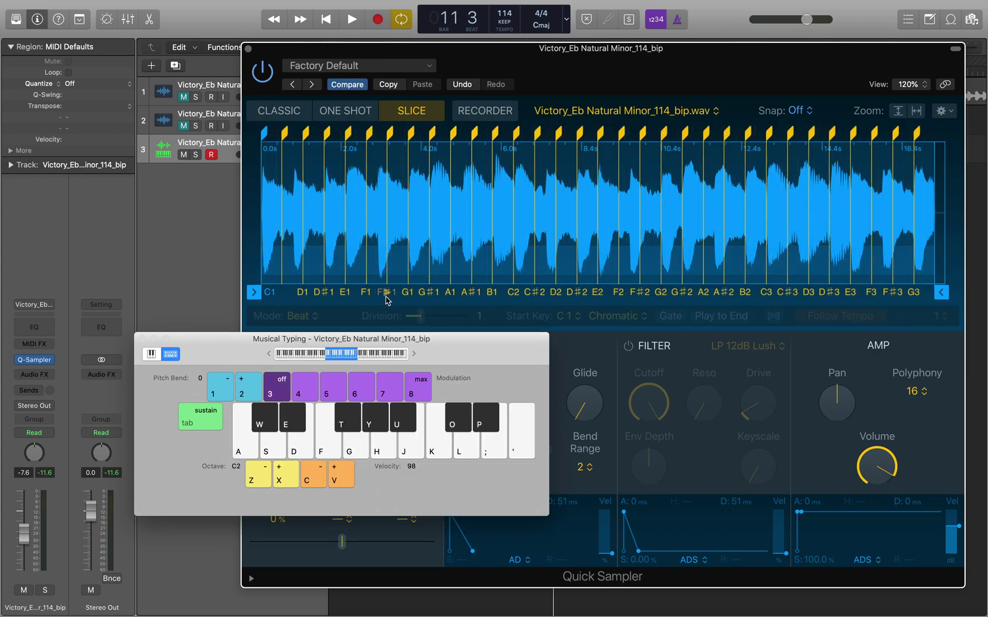
{"action": "key", "text": "f"}
{"action": "key", "text": "g"}
{"action": "key", "text": "a"}
{"action": "key", "text": "z"}
{"action": "key", "text": "a"}
{"action": "key", "text": "f"}
{"action": "key", "text": "g"}
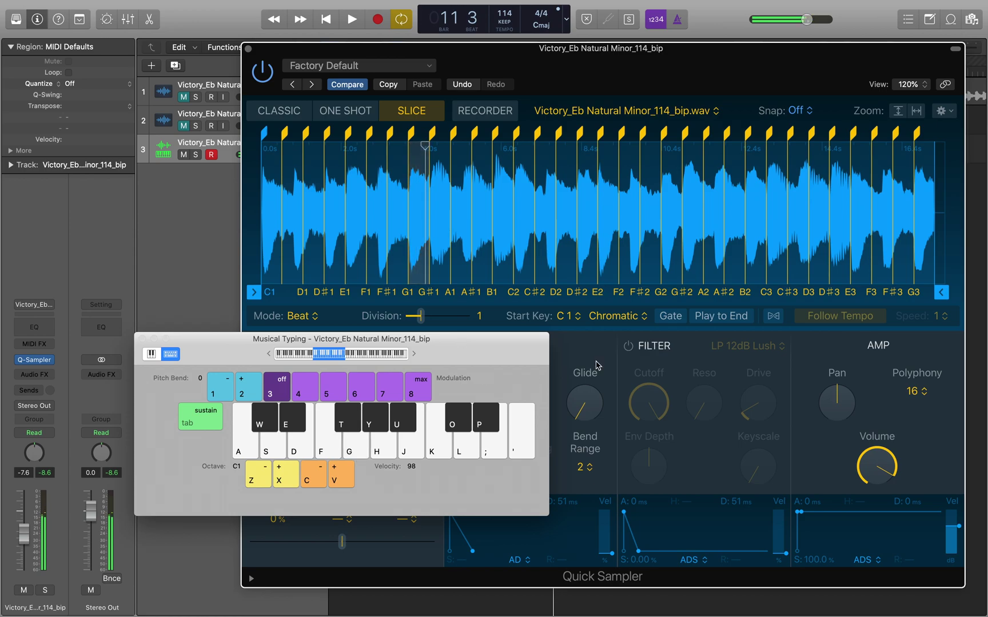
{"action": "left_click_drag", "start_coordinate": [653, 64], "coordinate": [639, 57]}
{"action": "left_click", "coordinate": [211, 342]}
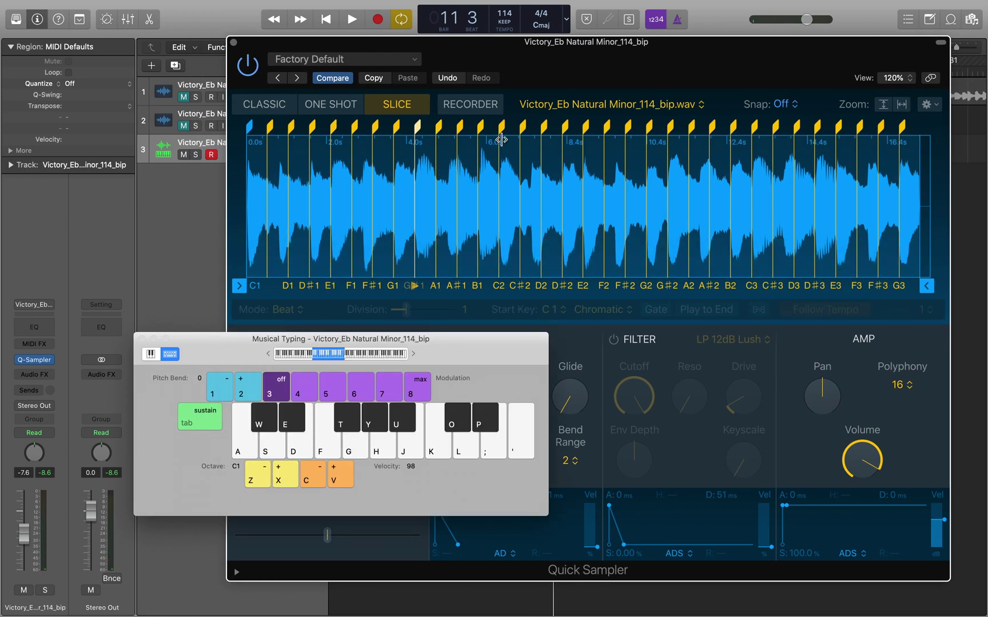
{"action": "key", "text": "g"}
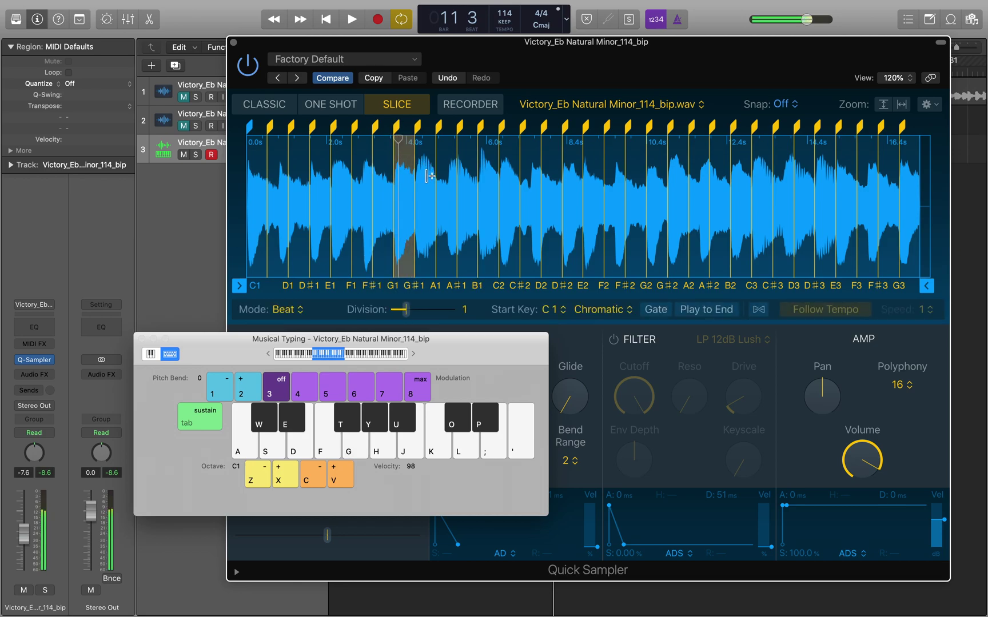
Step: Set the amp envelope attack to 1.1 ms and audition the G#1 slice
{"action": "double_click", "coordinate": [797, 497]}
{"action": "type", "text": "1.1"}
{"action": "key", "text": "Return"}
{"action": "key", "text": "y"}
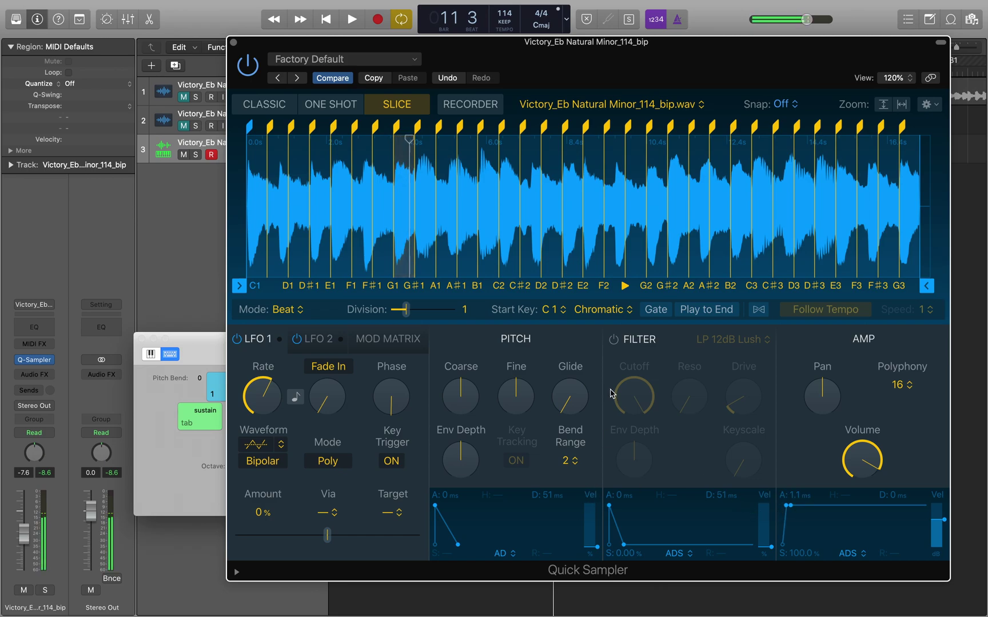
{"action": "key", "text": "y"}
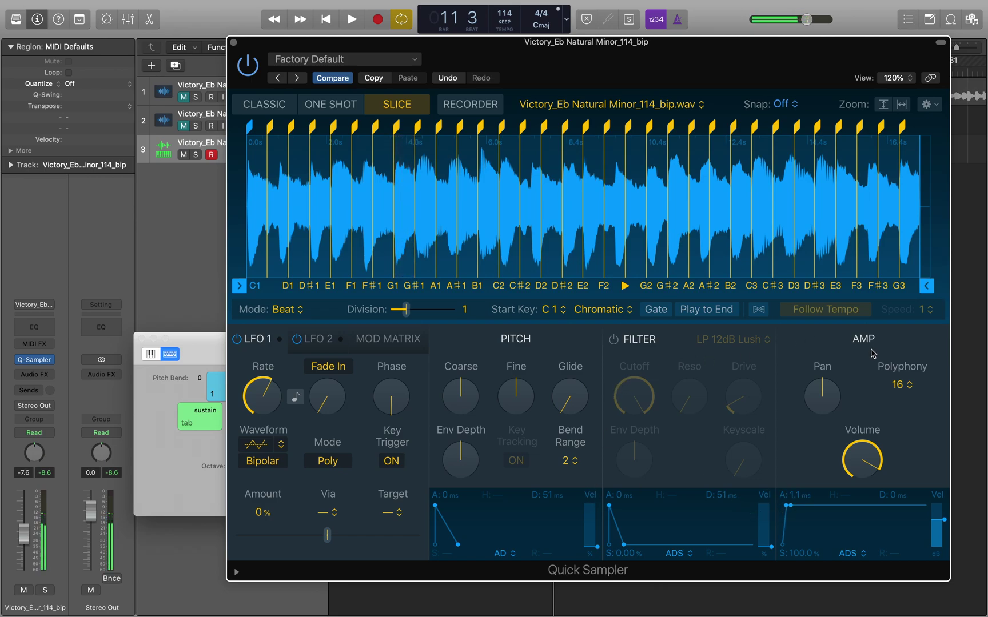
{"action": "key", "text": "y"}
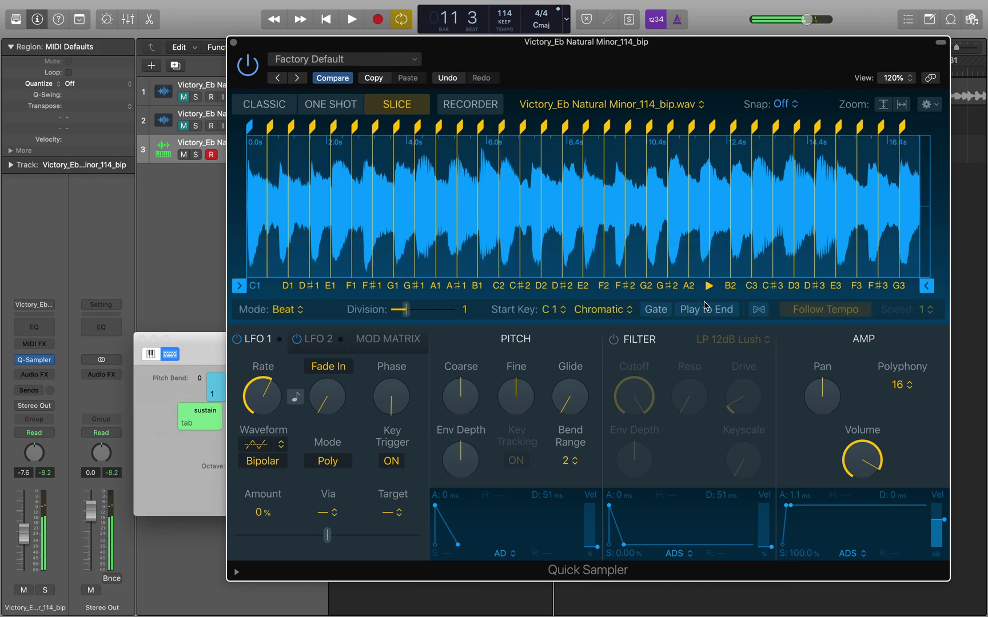
Step: Set Quick Sampler's polyphony to Mono
{"action": "left_click", "coordinate": [905, 386]}
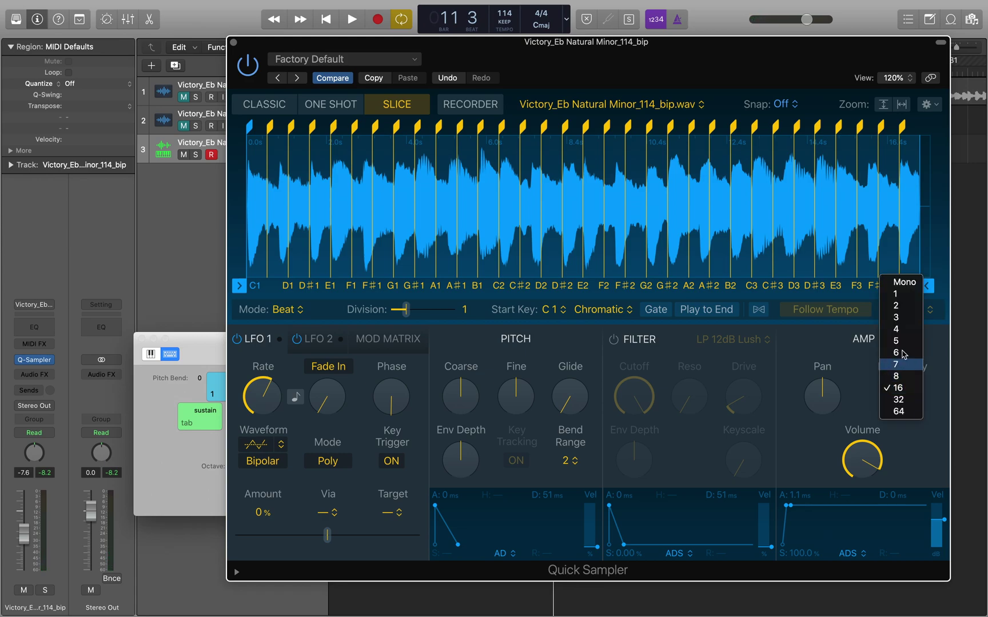
{"action": "left_click", "coordinate": [896, 290]}
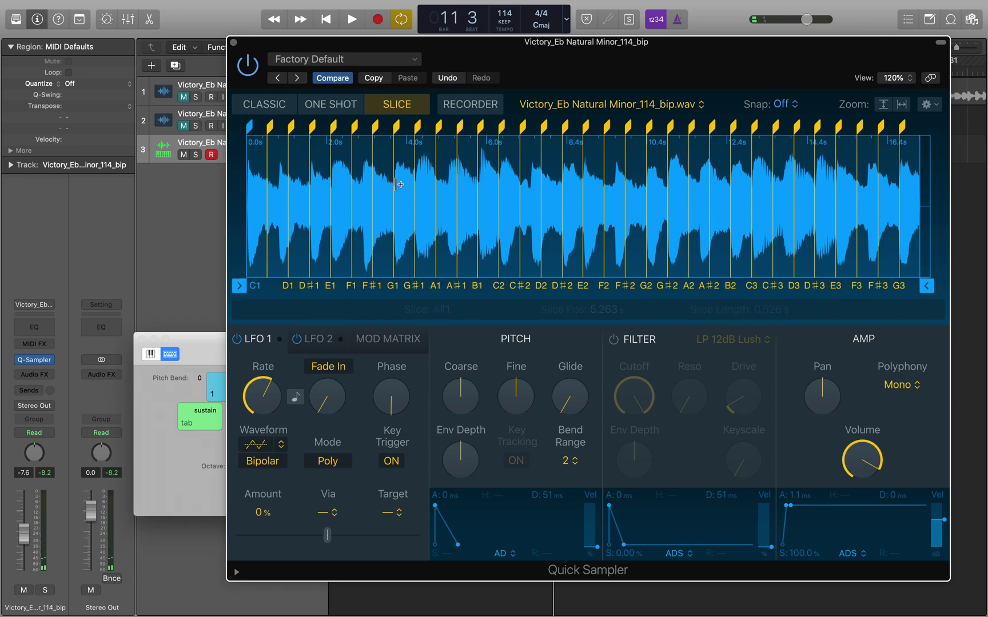
{"action": "mouse_move", "coordinate": [501, 129]}
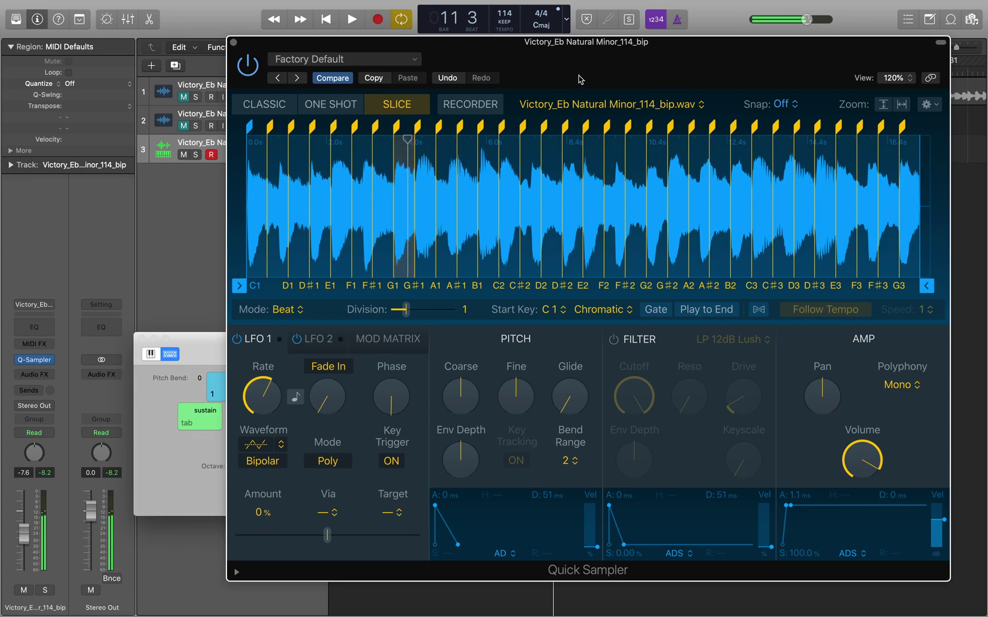
Step: Set the beat division to 3 and audition the C1, G1, E1, D#1 and F1 slices
{"action": "left_click_drag", "start_coordinate": [577, 77], "coordinate": [545, 90]}
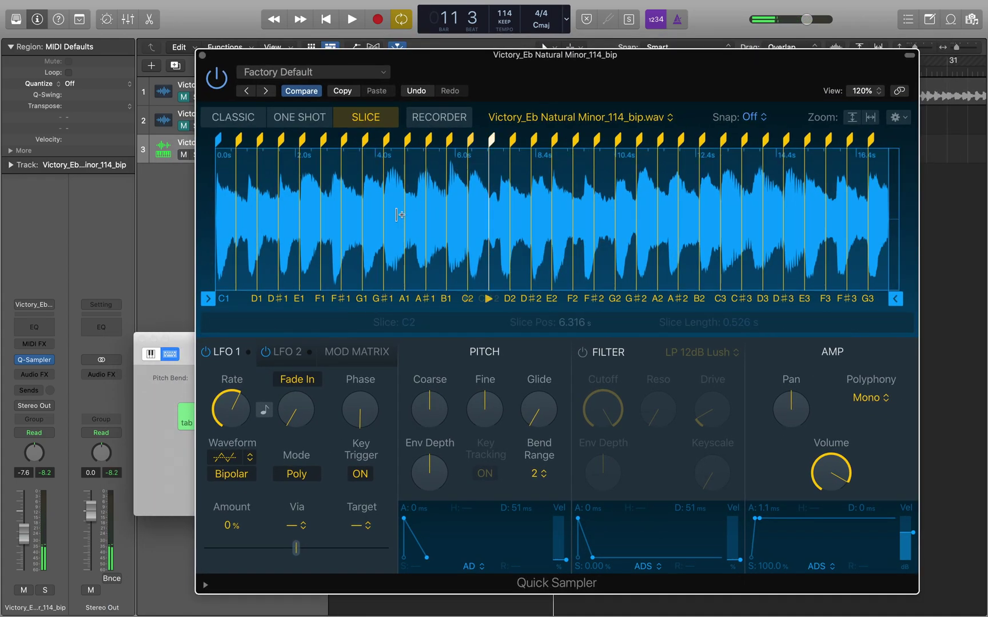
{"action": "left_click_drag", "start_coordinate": [375, 323], "coordinate": [363, 325]}
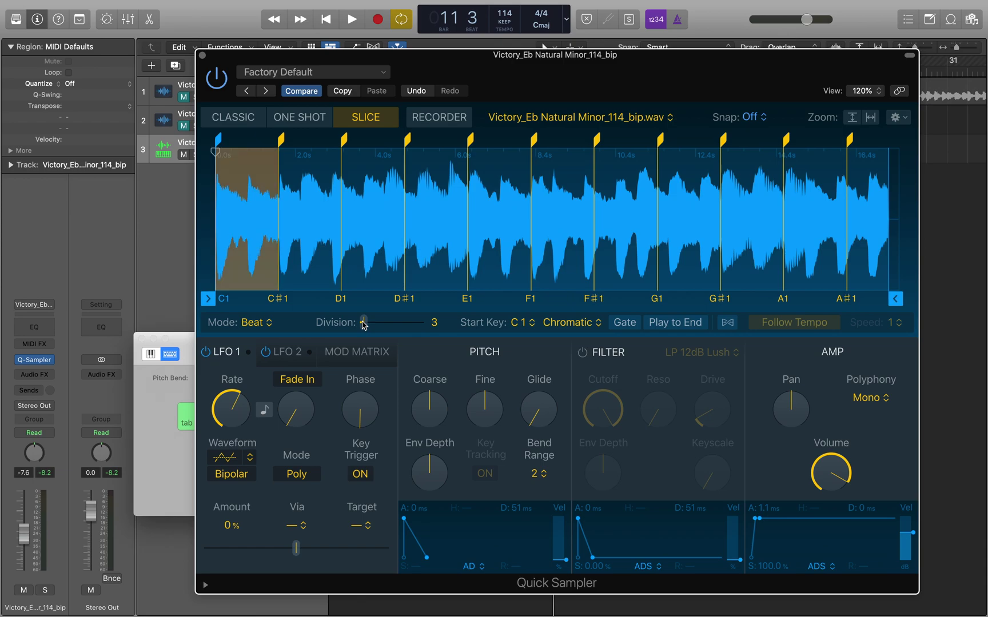
{"action": "key", "text": "a"}
{"action": "key", "text": "g"}
{"action": "key", "text": "d"}
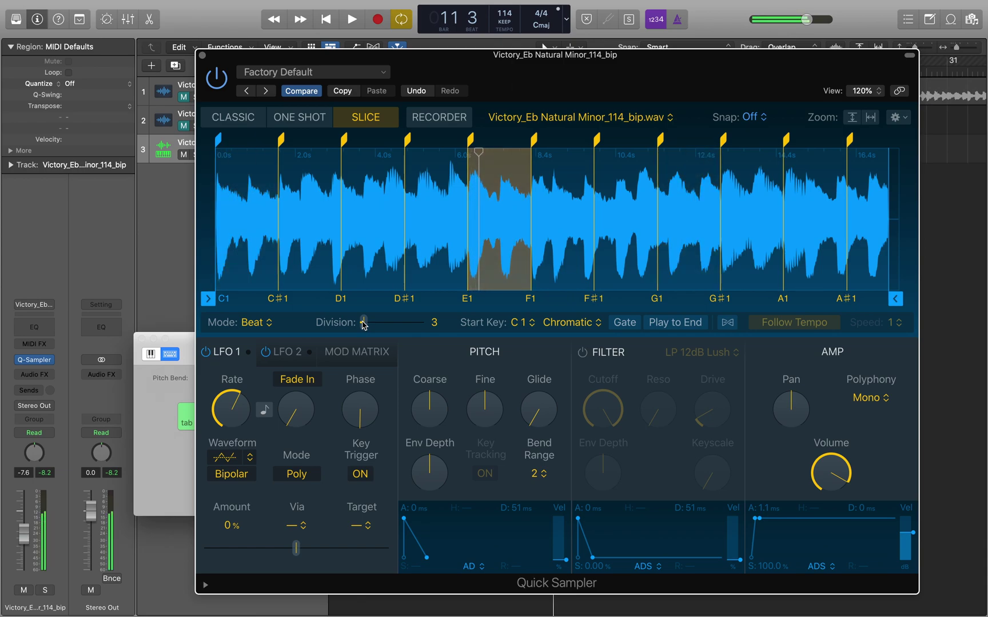
{"action": "key", "text": "e"}
{"action": "key", "text": "f"}
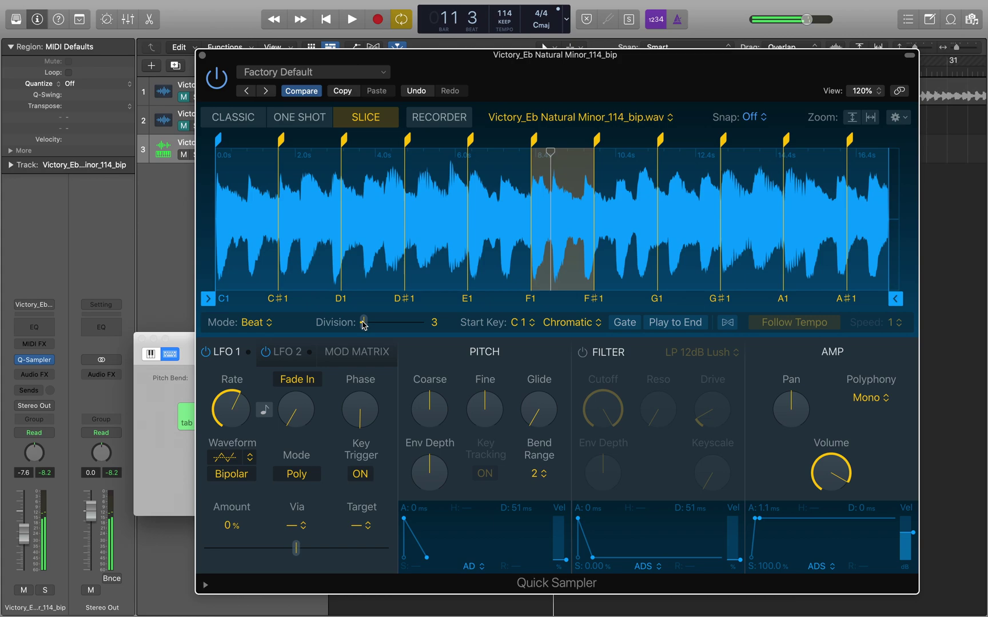
Step: Set the division to 4 for eight slices and play a pattern of C1–G1 chops
{"action": "left_click_drag", "start_coordinate": [363, 325], "coordinate": [361, 325]}
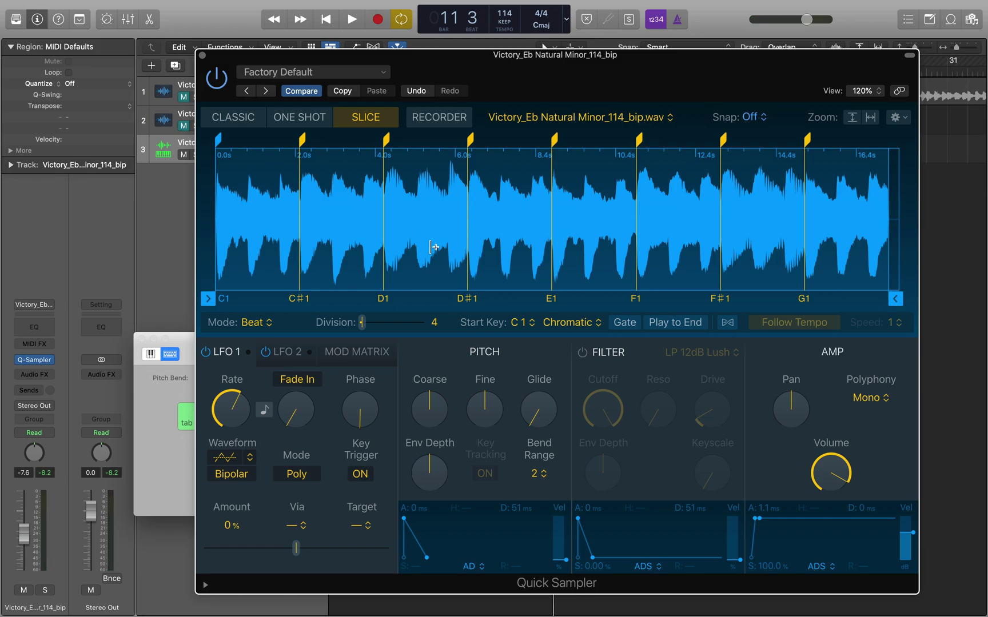
{"action": "key", "text": "a"}
{"action": "key", "text": "f"}
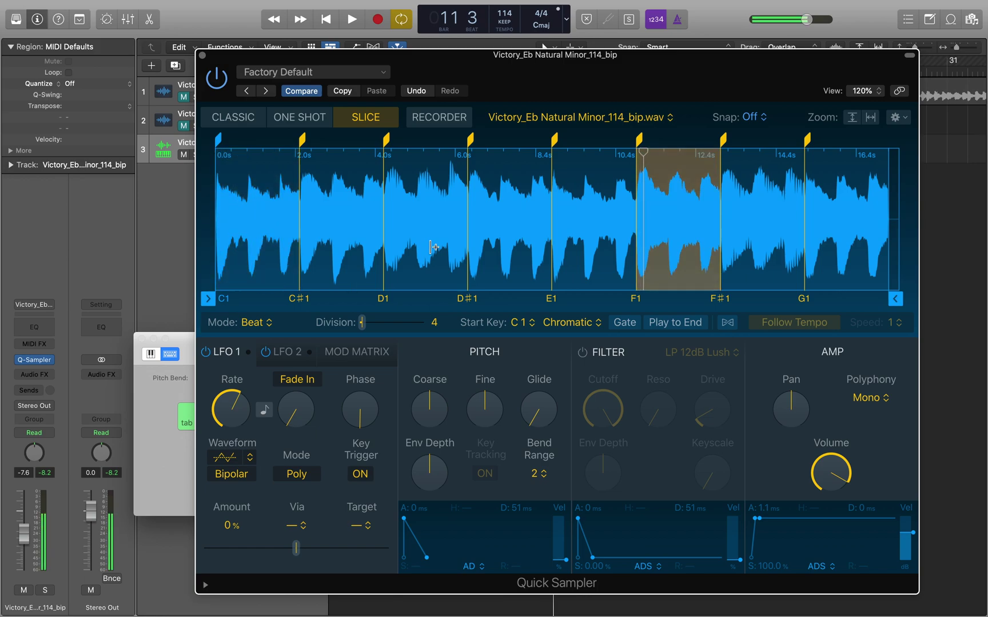
{"action": "key", "text": "d"}
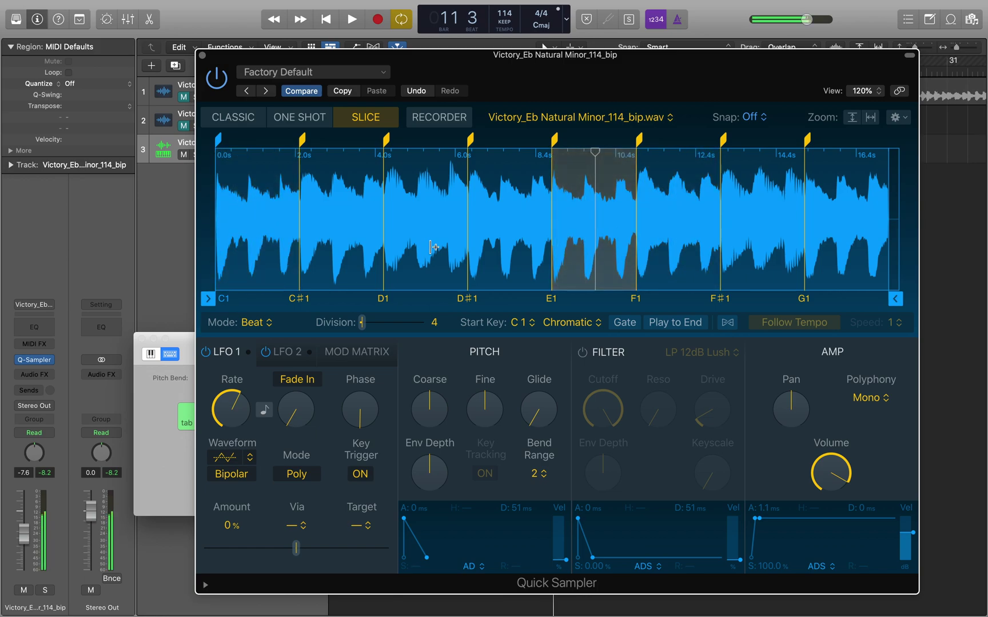
{"action": "key", "text": "g"}
{"action": "key", "text": "g"}
{"action": "key", "text": "s"}
{"action": "key", "text": "s"}
{"action": "key", "text": "g"}
{"action": "key", "text": "g"}
{"action": "key", "text": "f"}
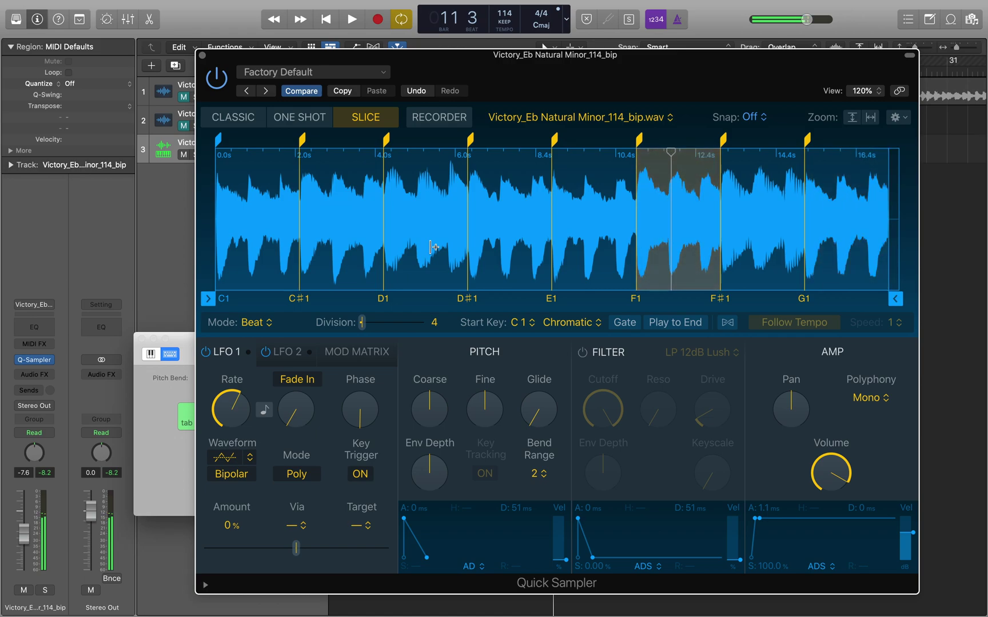
{"action": "key", "text": "d"}
{"action": "key", "text": "d"}
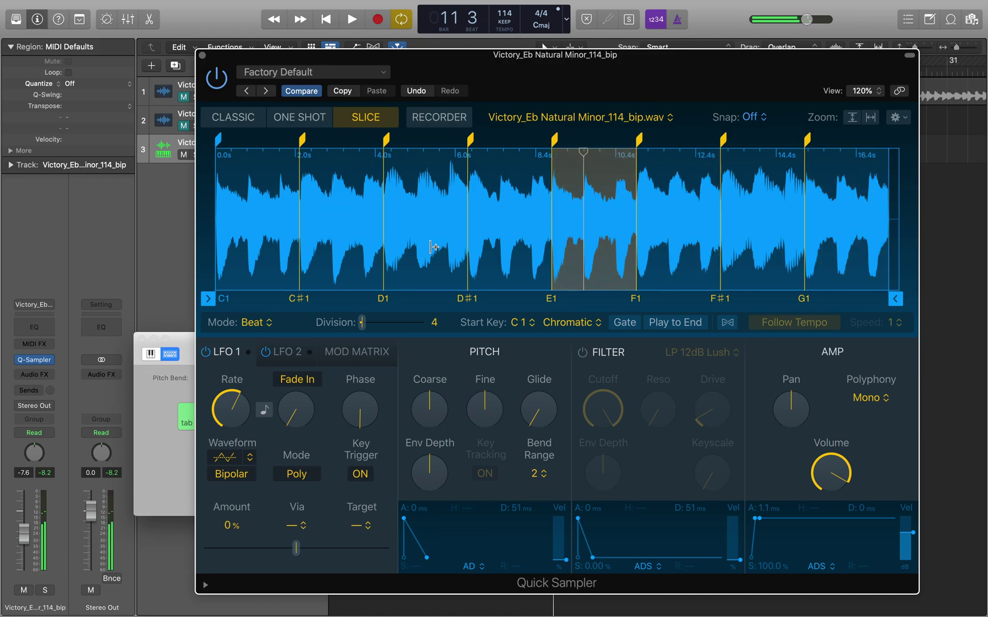
{"action": "key", "text": "g"}
{"action": "key", "text": "g"}
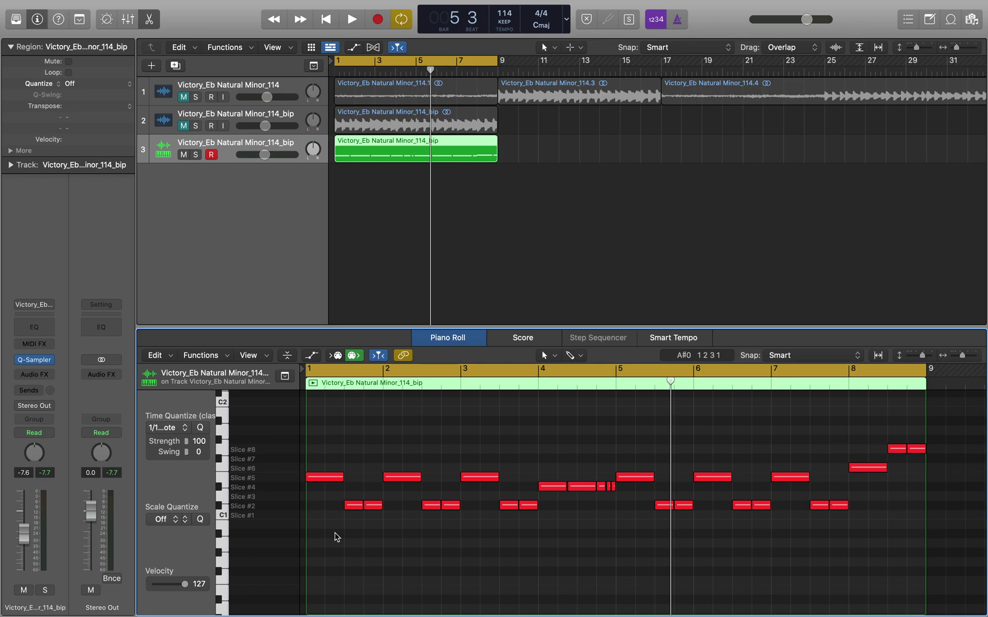
{"action": "key", "text": "Return"}
{"action": "key", "text": "space"}
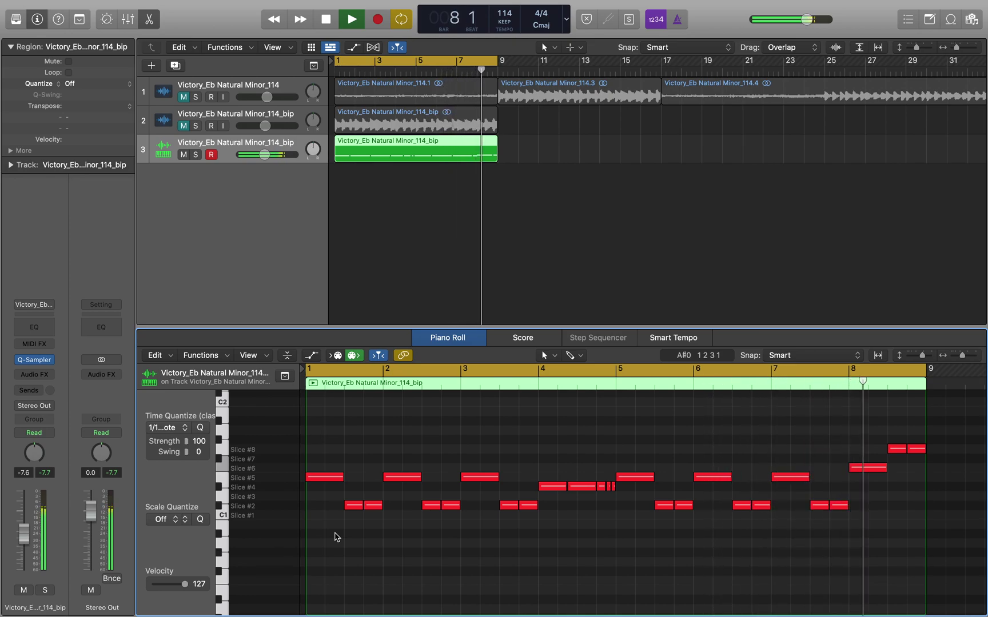
{"action": "key", "text": "space"}
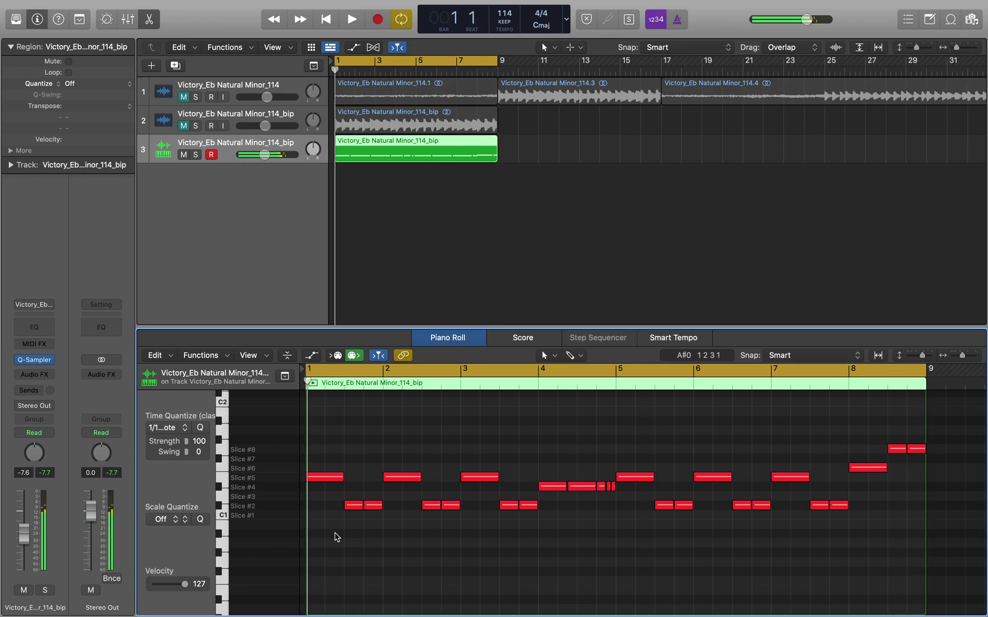
Step: Solo and play the original bip audio track, lowering its volume to -7.6
{"action": "left_click", "coordinate": [195, 126]}
{"action": "key", "text": "space"}
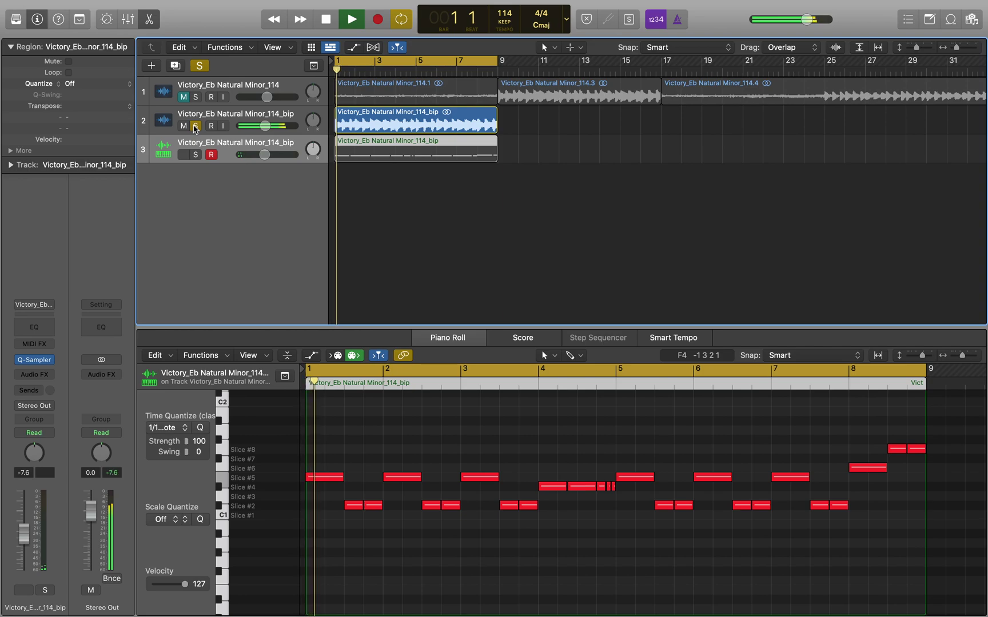
{"action": "left_click", "coordinate": [265, 133]}
{"action": "left_click_drag", "start_coordinate": [266, 135], "coordinate": [264, 135]}
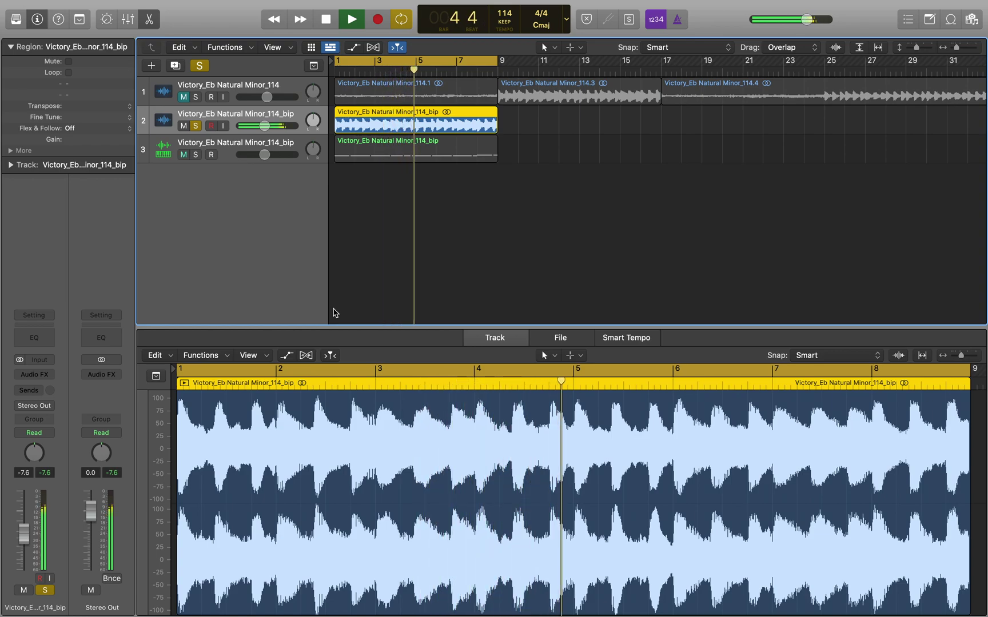
{"action": "key", "text": "space"}
Step: Unsolo the bip track, restart playback, and open track 3's MIDI chop region
{"action": "left_click", "coordinate": [196, 126]}
{"action": "key", "text": "space"}
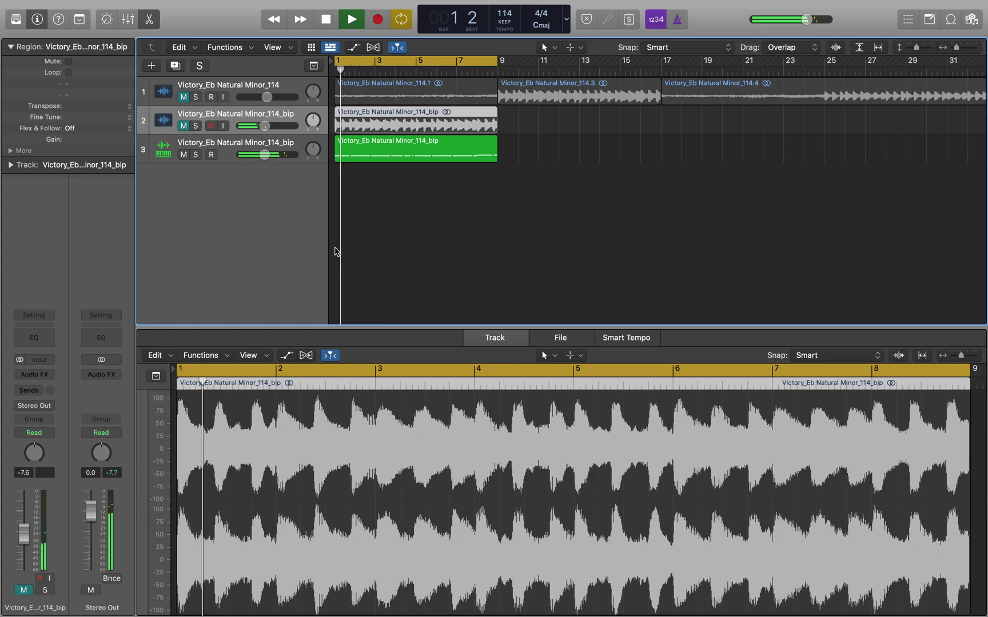
{"action": "left_click", "coordinate": [361, 150]}
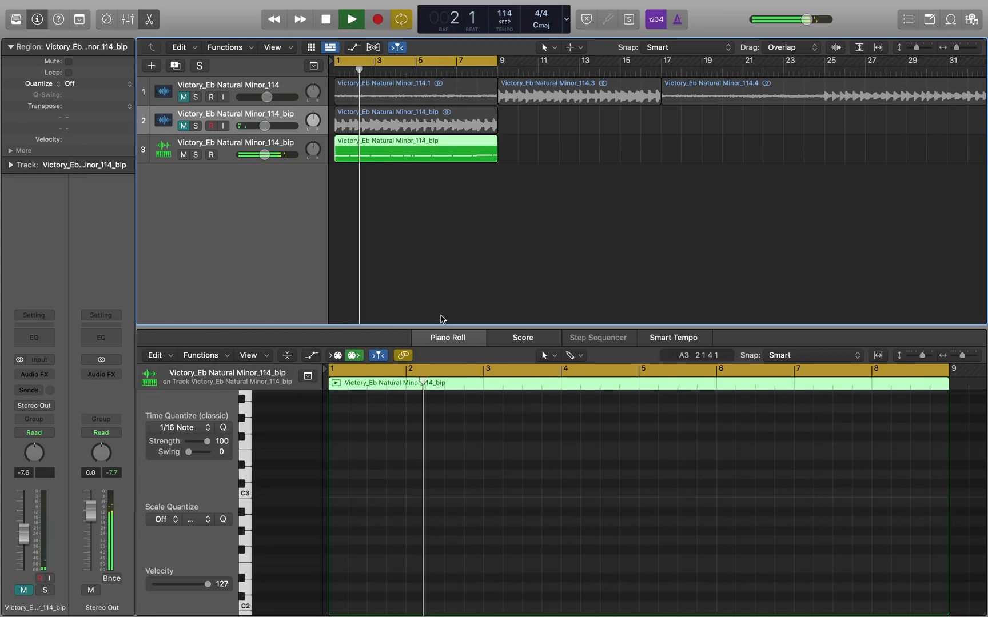
Step: Bounce track 3's MIDI chop pattern in place to new audio track 4 and mute track 3
{"action": "scroll", "coordinate": [462, 451], "scroll_direction": "down", "scroll_amount": 2}
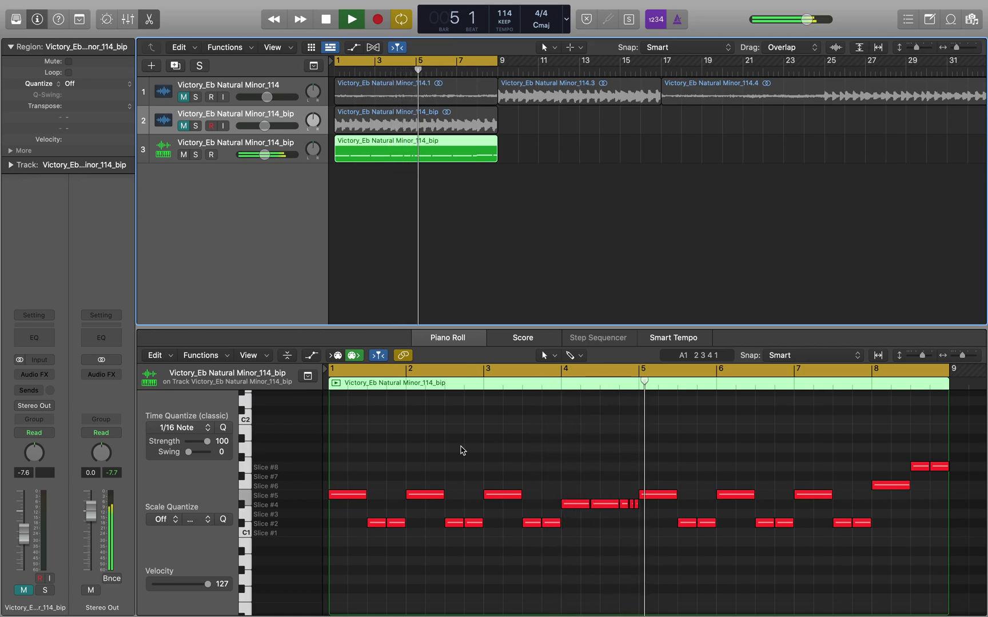
{"action": "key", "text": "space"}
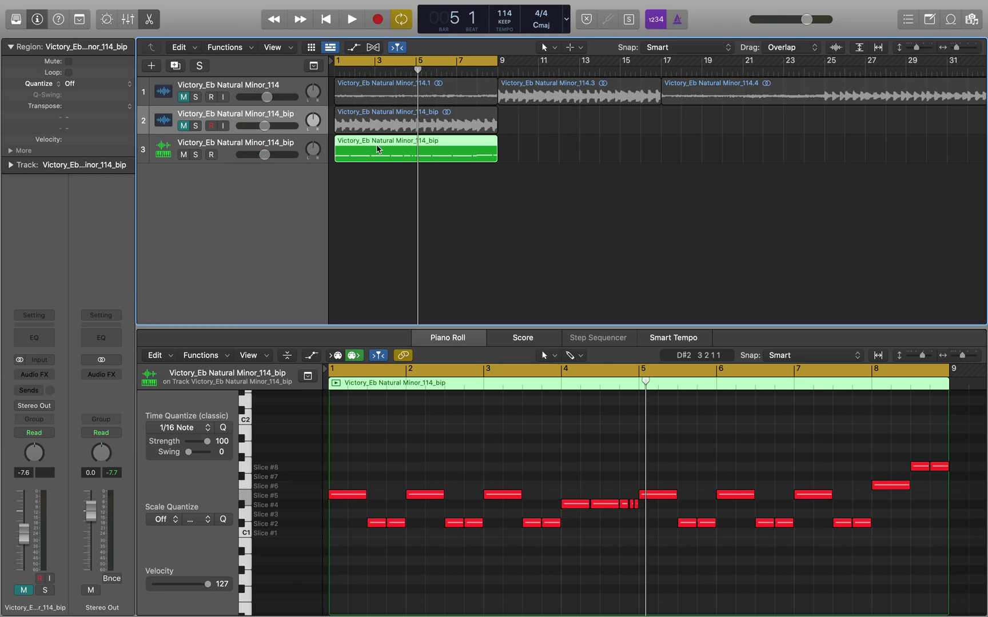
{"action": "key", "text": "ctrl+b"}
{"action": "key", "text": "Return"}
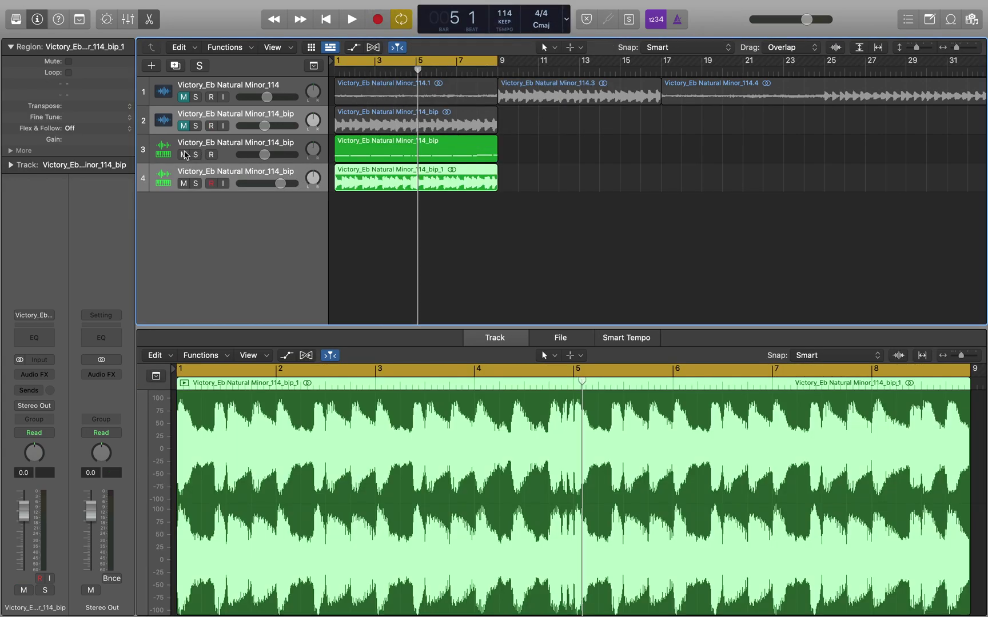
{"action": "left_click", "coordinate": [183, 154]}
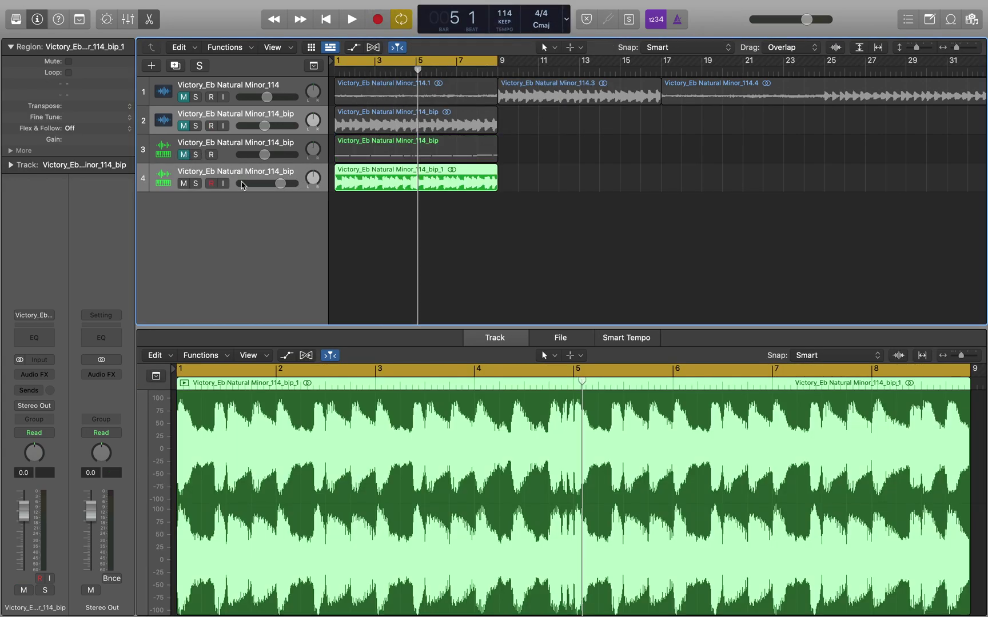
Step: Enable flex on the bounced audio track 4 and set its flex mode to Polyphonic
{"action": "left_click", "coordinate": [373, 47]}
{"action": "left_click", "coordinate": [243, 242]}
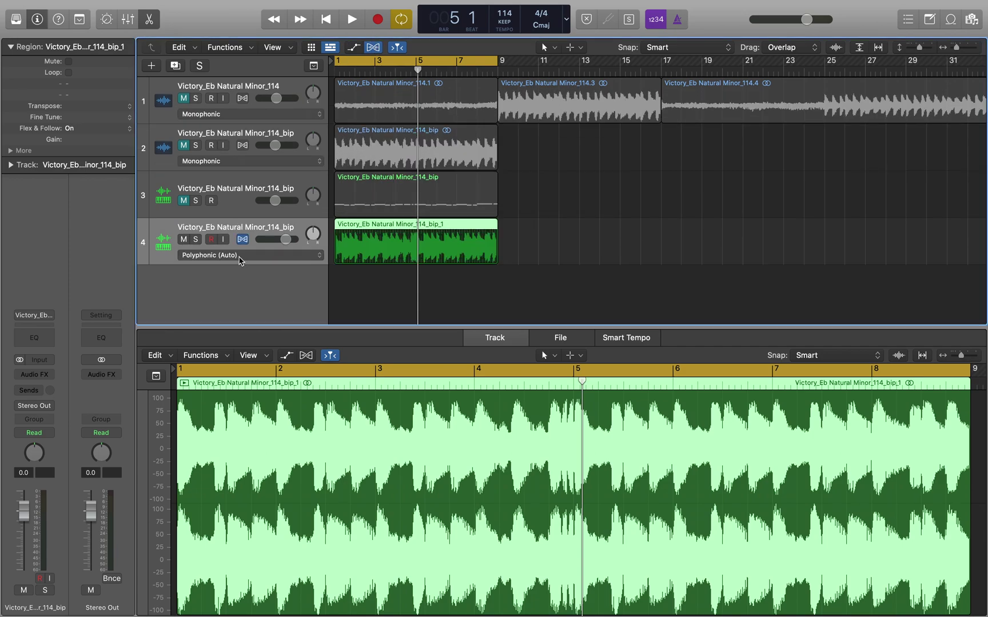
{"action": "left_click", "coordinate": [243, 255]}
{"action": "left_click", "coordinate": [243, 292]}
Step: Transpose the region by -3 semitones, play it back, and lower the track volume to -6.6 dB
{"action": "type", "text": "-3"}
{"action": "key", "text": "Return"}
{"action": "key", "text": "space"}
{"action": "left_click_drag", "start_coordinate": [286, 239], "coordinate": [276, 239]}
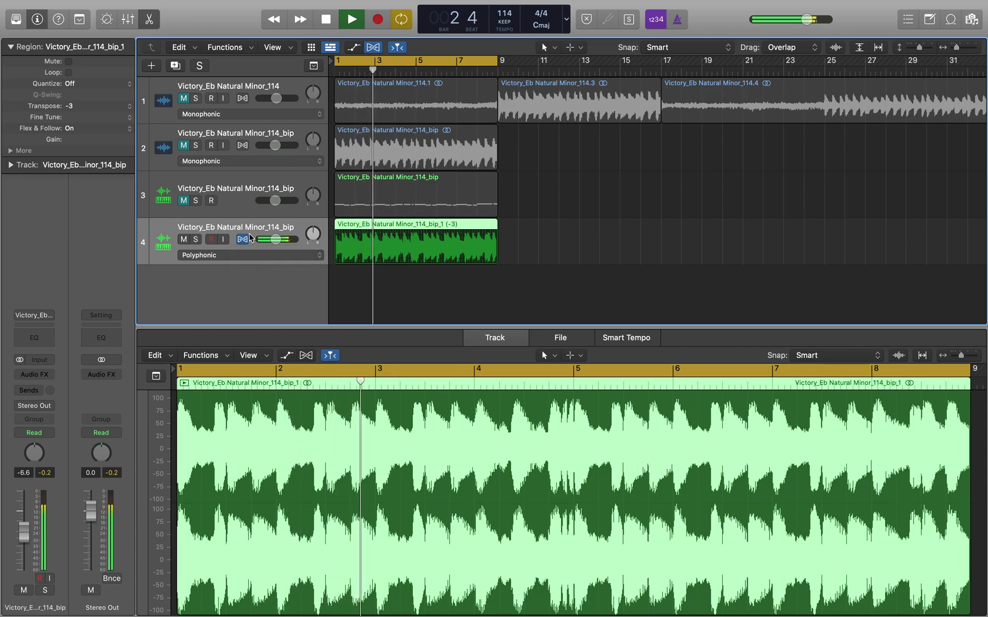
Step: Change the region's transpose in the inspector to -7 semitones
{"action": "double_click", "coordinate": [81, 105]}
{"action": "type", "text": "-7"}
{"action": "key", "text": "Return"}
{"action": "key", "text": "Return"}
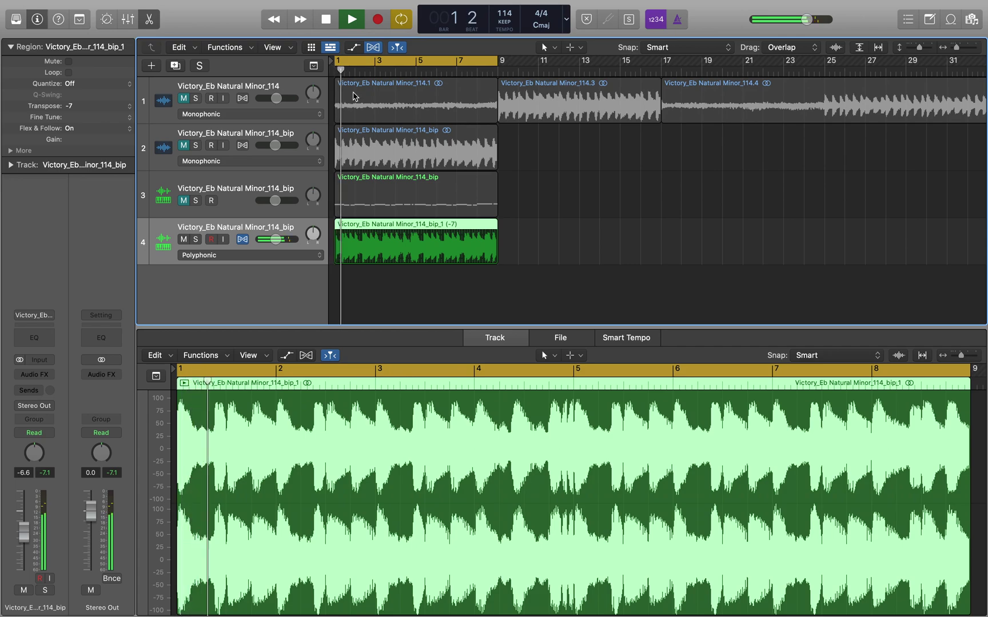